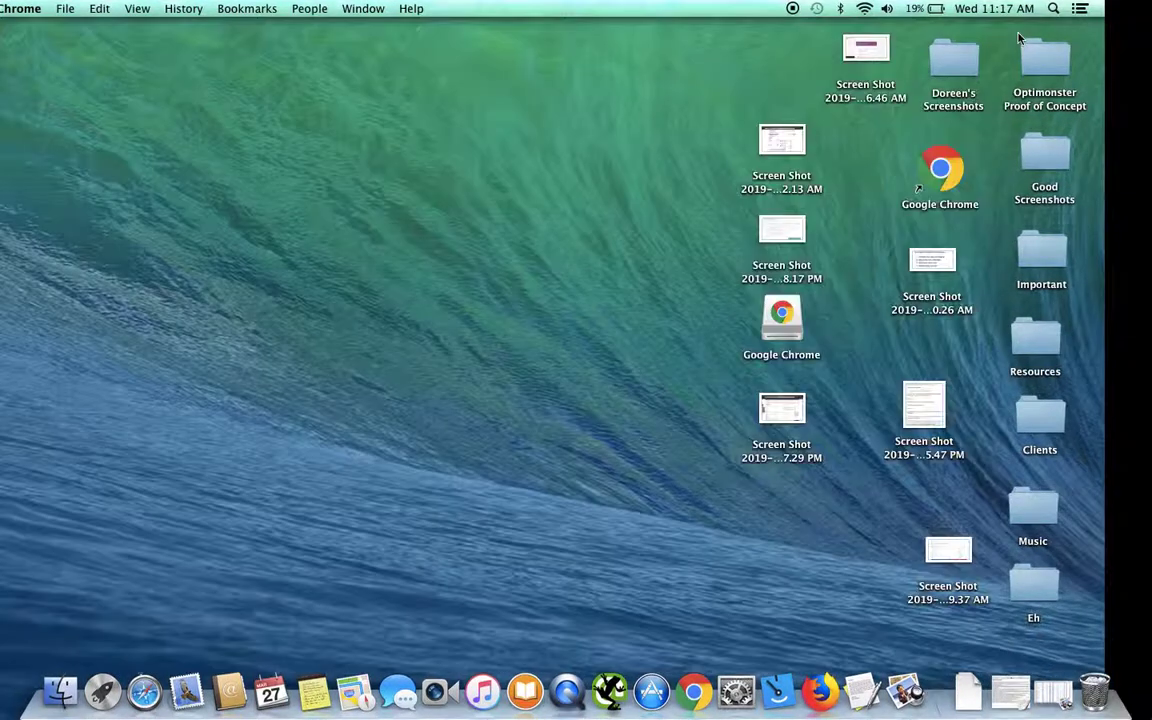
Bring up the Chrome window with the "Paul McBeth ESP BUZZZ" page open for editing in WordPress.
{"action": "key", "text": "F11"}
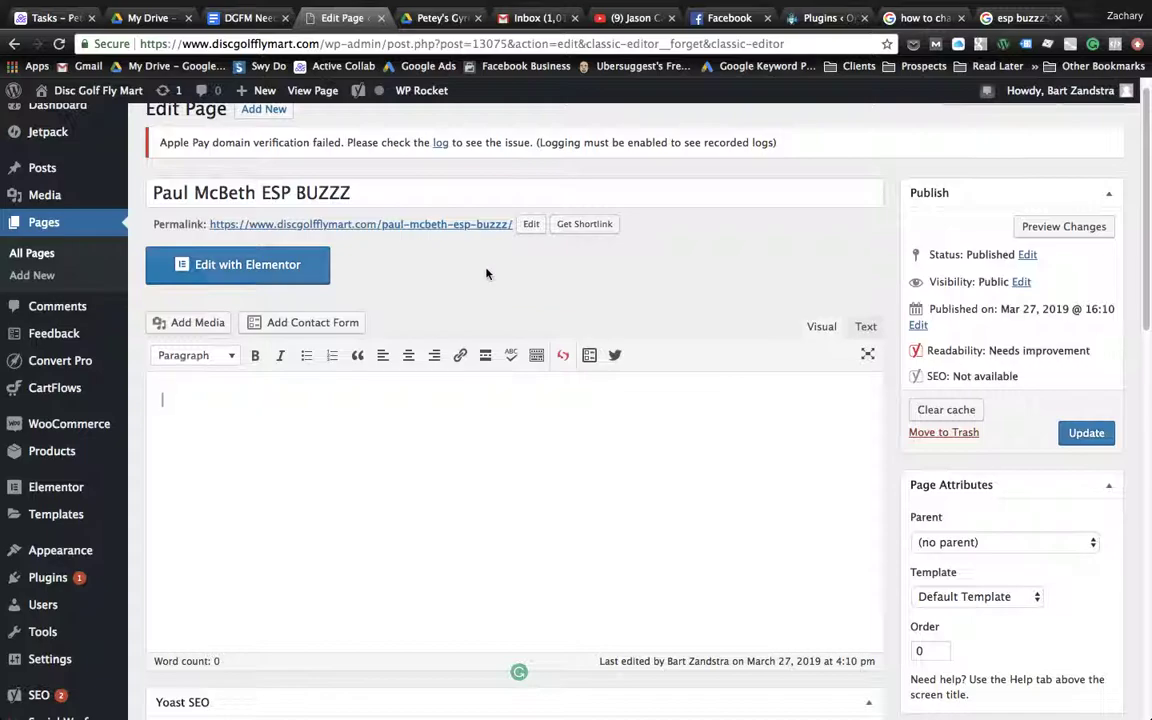
{"action": "scroll", "coordinate": [486, 273], "scroll_direction": "down", "scroll_amount": 1}
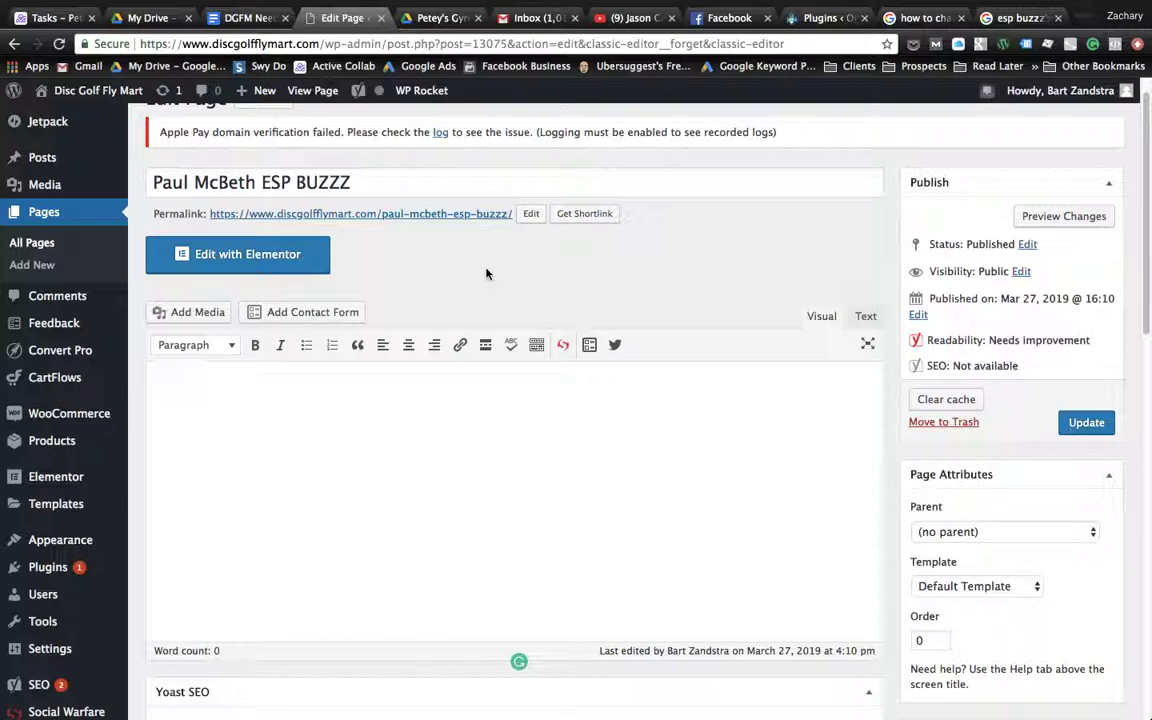
{"action": "scroll", "coordinate": [486, 273], "scroll_direction": "down", "scroll_amount": 3}
{"action": "scroll", "coordinate": [488, 275], "scroll_direction": "up", "scroll_amount": 2}
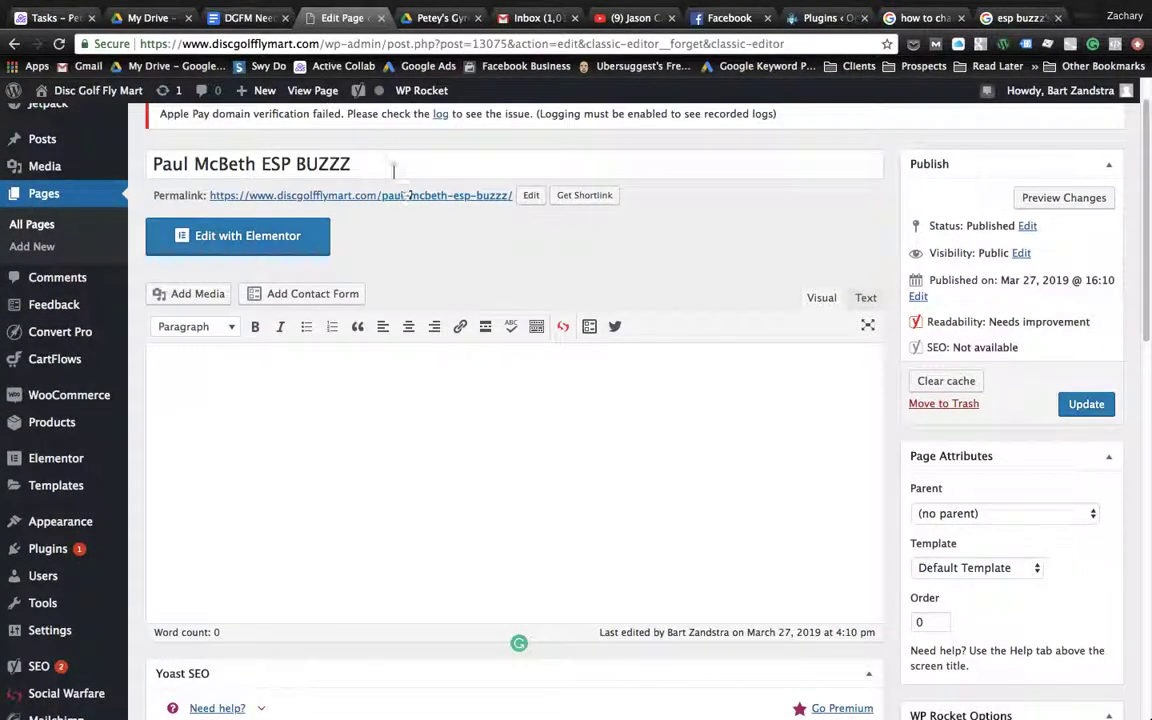
{"action": "scroll", "coordinate": [395, 255], "scroll_direction": "up", "scroll_amount": 3}
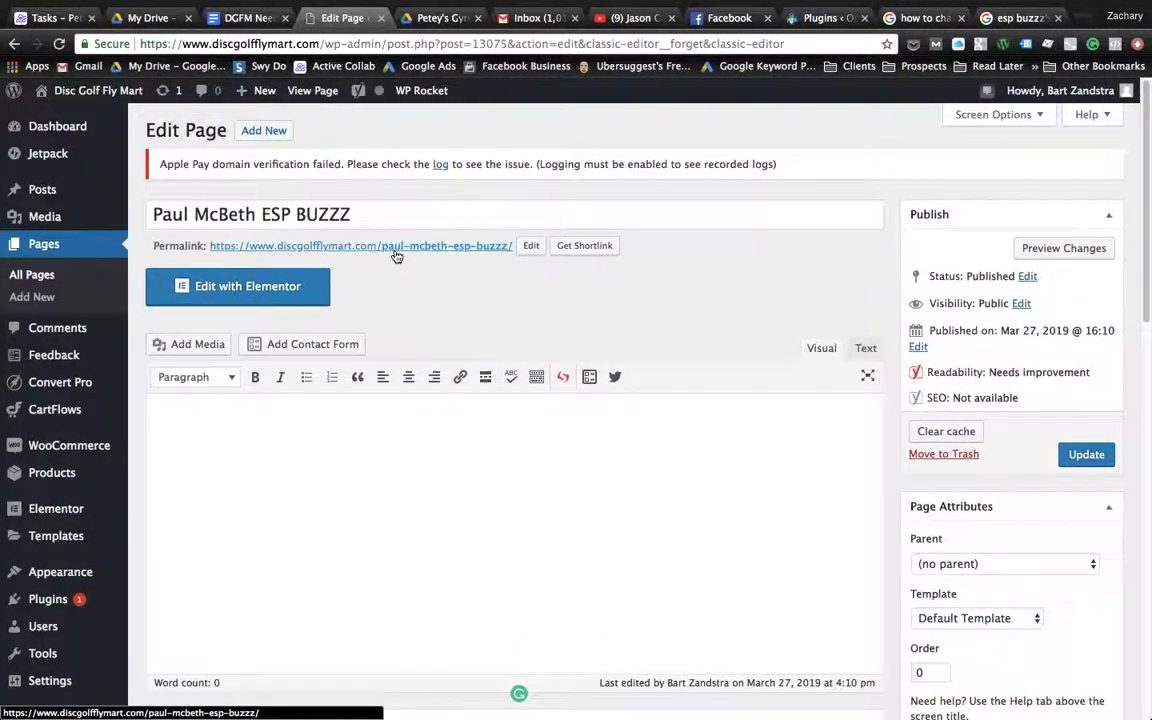
Change the page's permalink slug to "paul-mcbeth-esp-buzzz-discraft-disc-golf-discs-for-sale".
{"action": "left_click", "coordinate": [531, 247]}
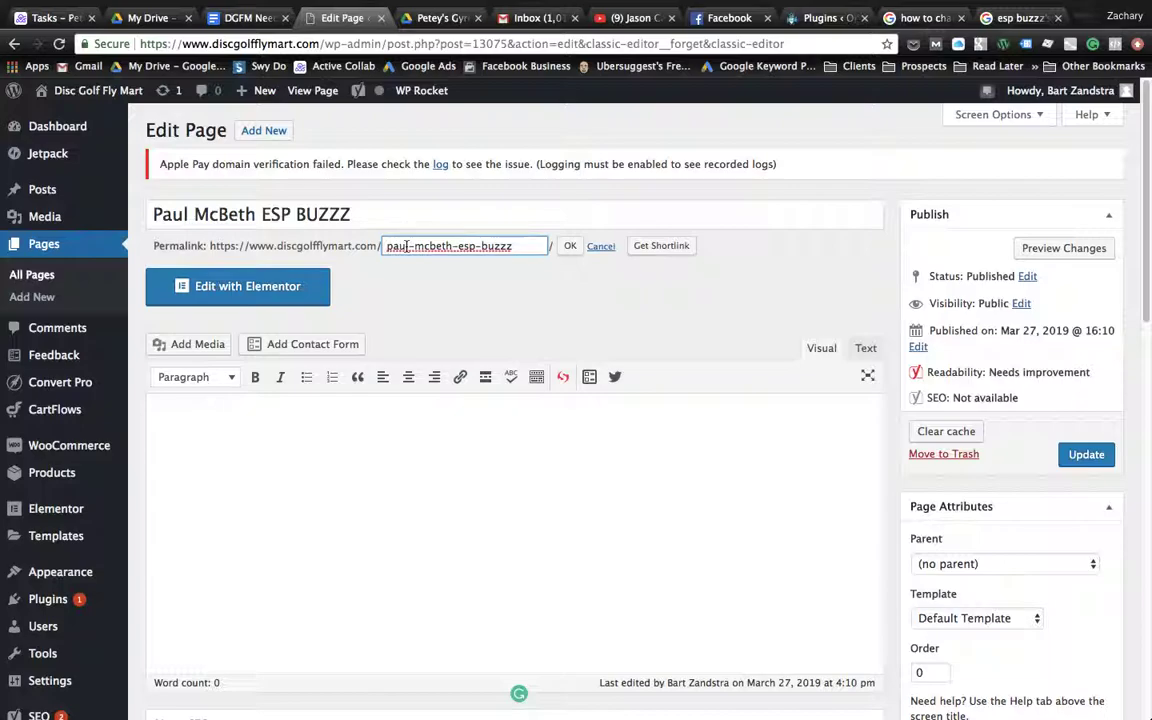
{"action": "left_click_drag", "start_coordinate": [409, 247], "coordinate": [415, 248]}
{"action": "left_click", "coordinate": [522, 248]}
{"action": "type", "text": "-"}
{"action": "type", "text": "discraft"}
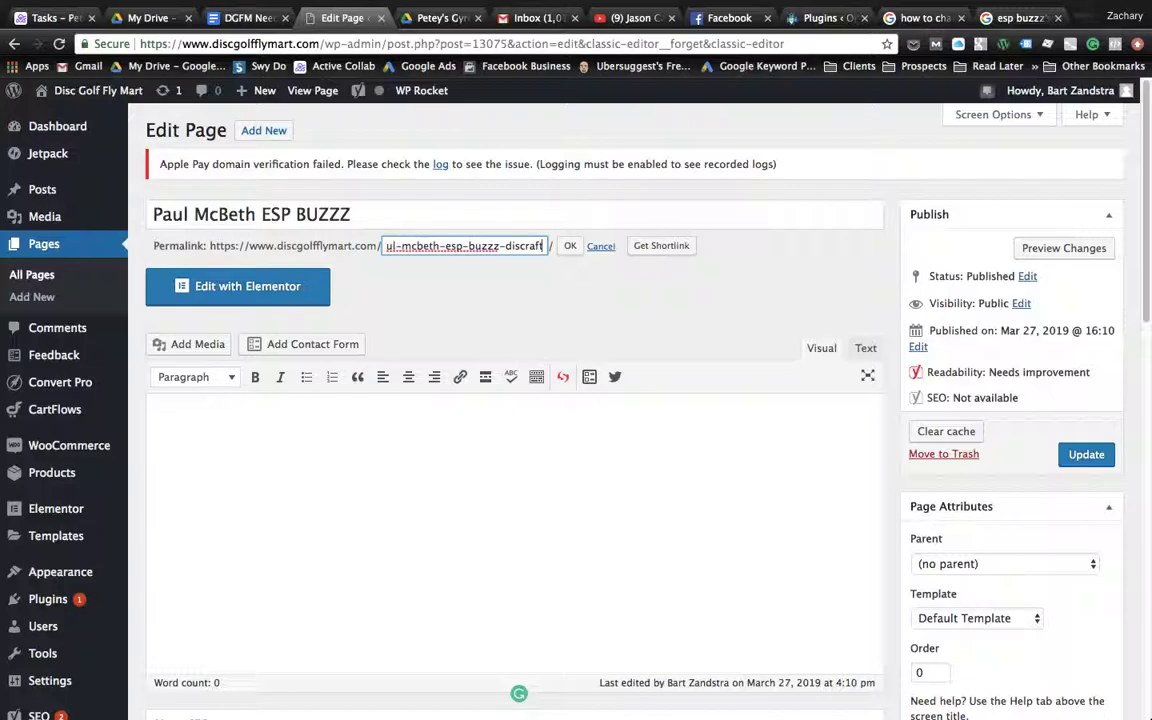
{"action": "type", "text": "-disc"}
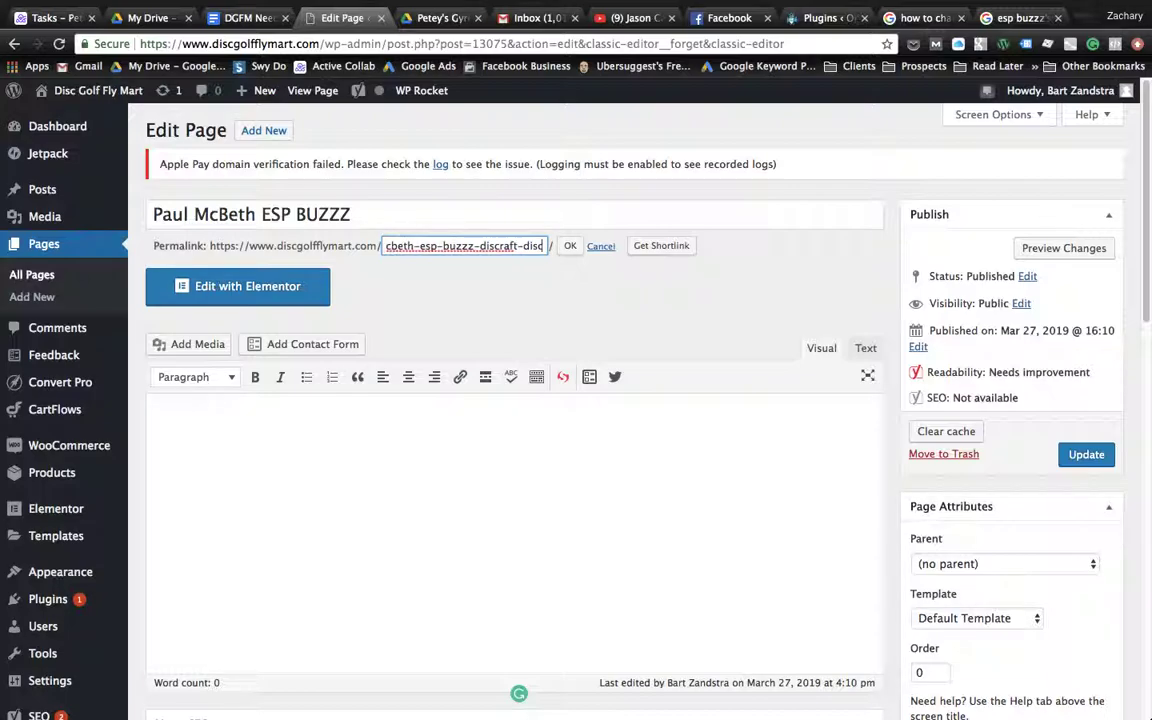
{"action": "type", "text": "-"}
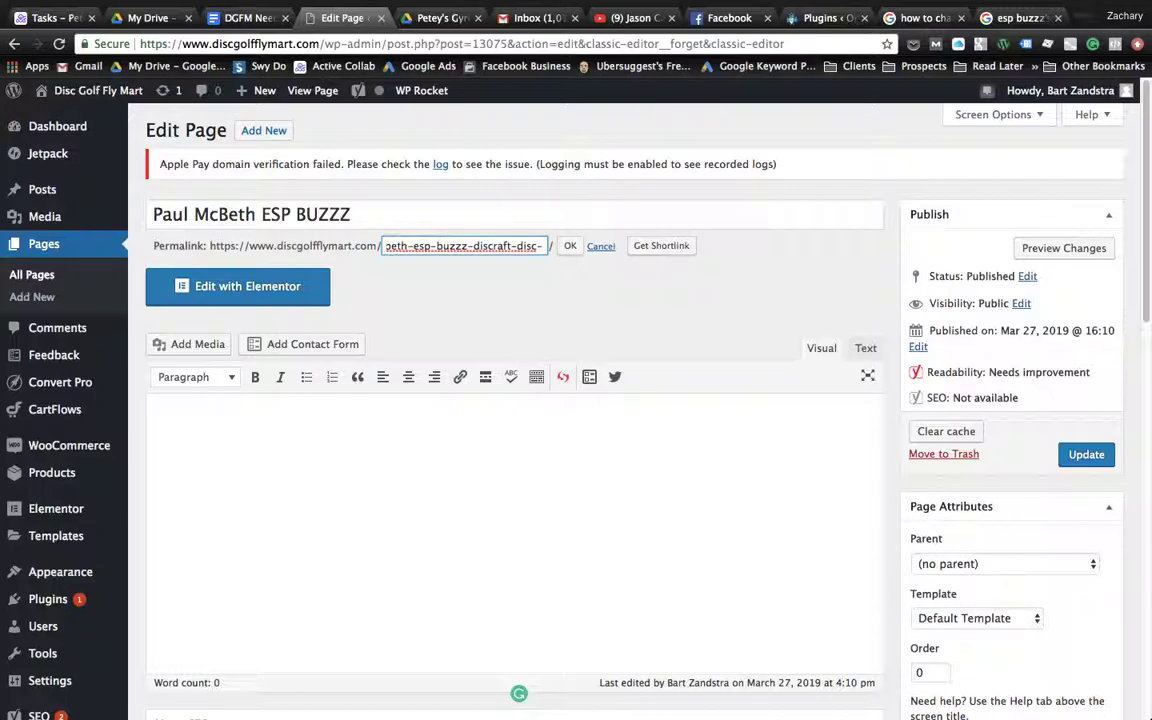
{"action": "type", "text": "golf-d"}
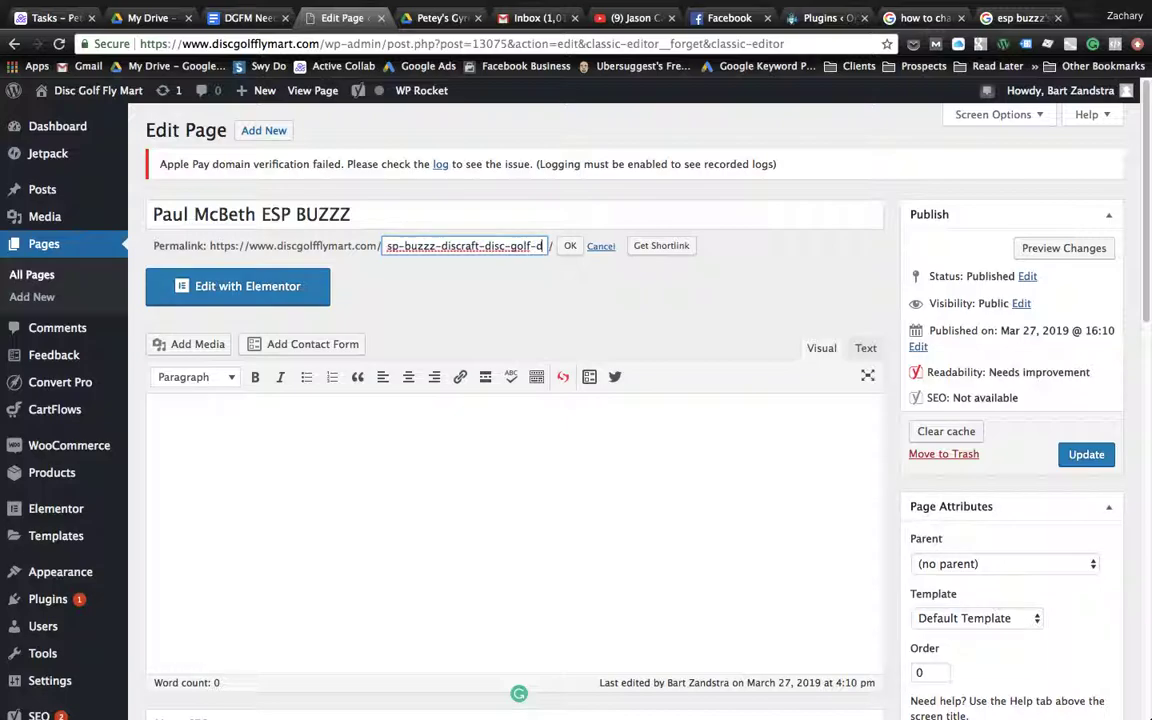
{"action": "type", "text": "iscs-for"}
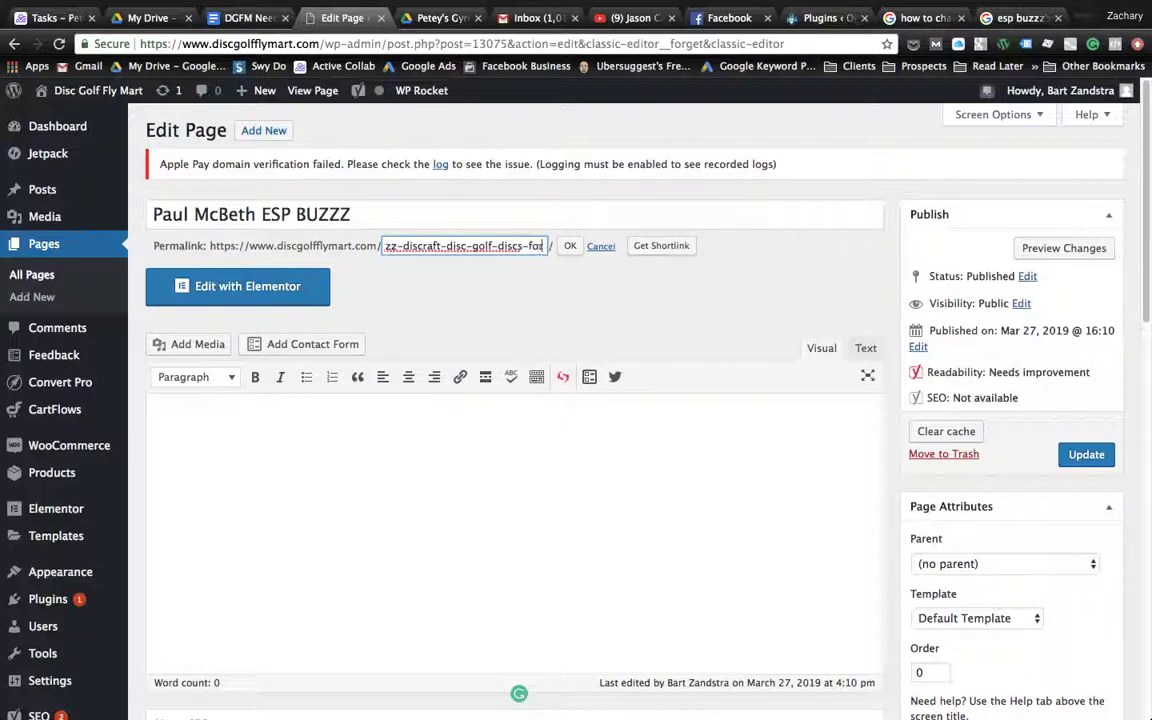
{"action": "type", "text": "-sale"}
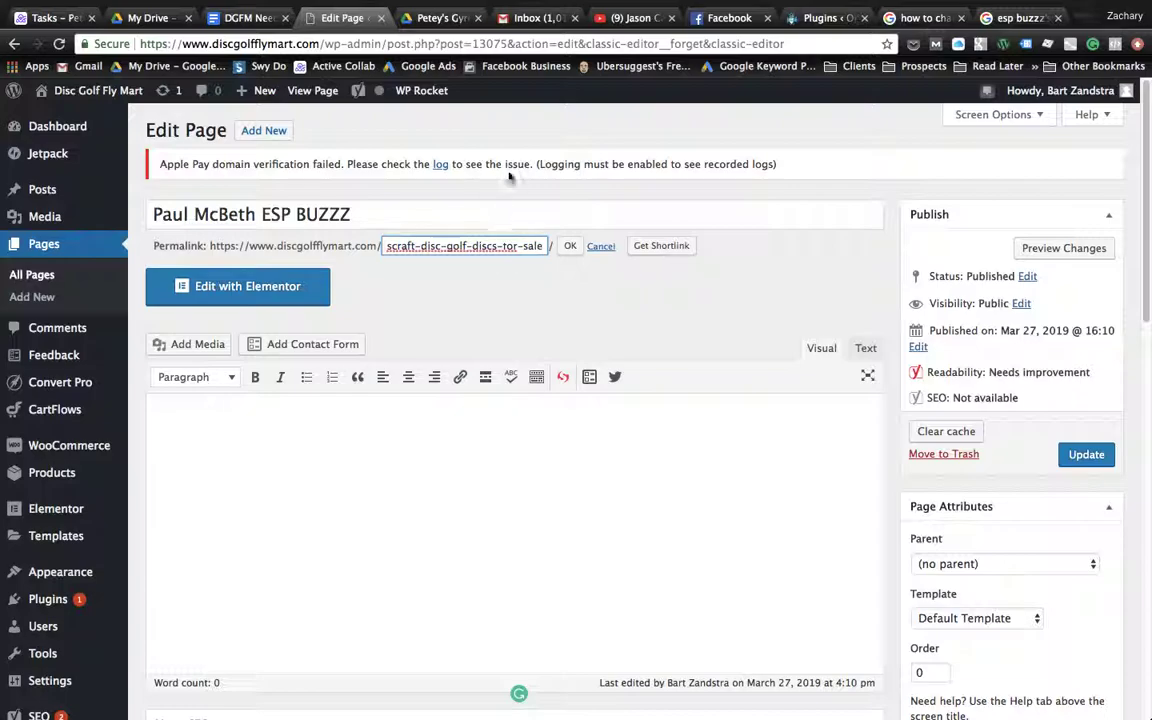
{"action": "left_click", "coordinate": [569, 247]}
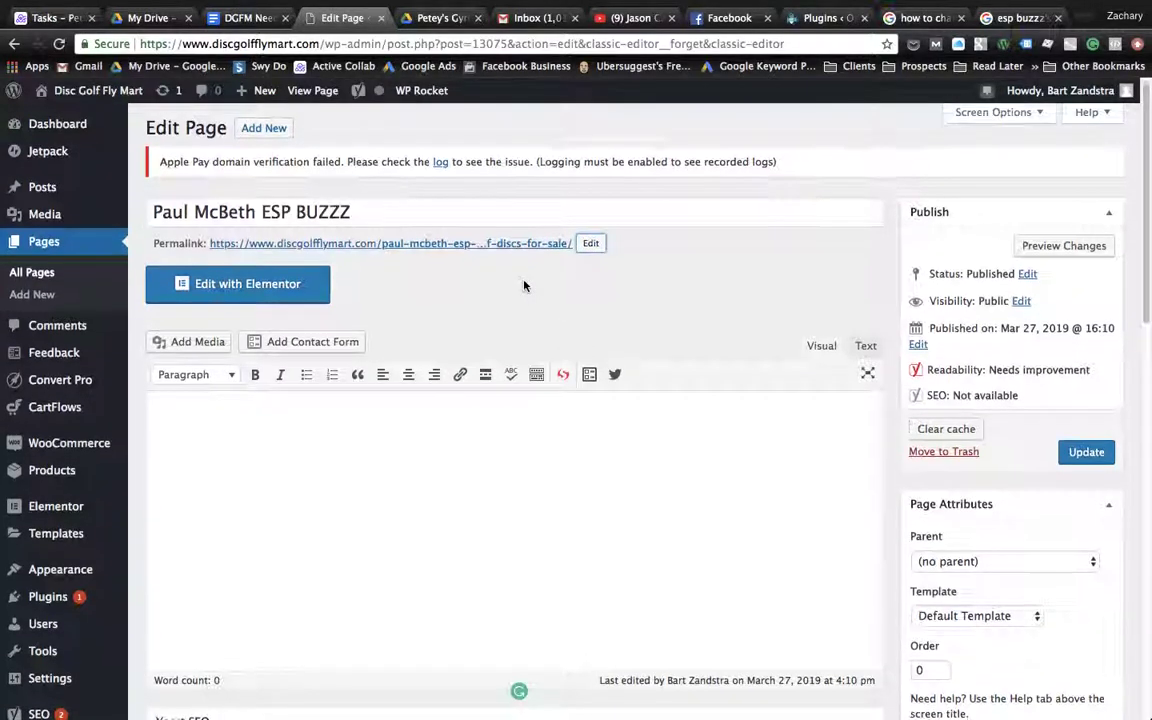
Review the page's Yoast SEO snippet preview below the content editor.
{"action": "scroll", "coordinate": [523, 286], "scroll_direction": "down", "scroll_amount": 1}
{"action": "scroll", "coordinate": [523, 286], "scroll_direction": "down", "scroll_amount": 5}
{"action": "scroll", "coordinate": [523, 284], "scroll_direction": "up", "scroll_amount": 3}
{"action": "scroll", "coordinate": [523, 281], "scroll_direction": "down", "scroll_amount": 5}
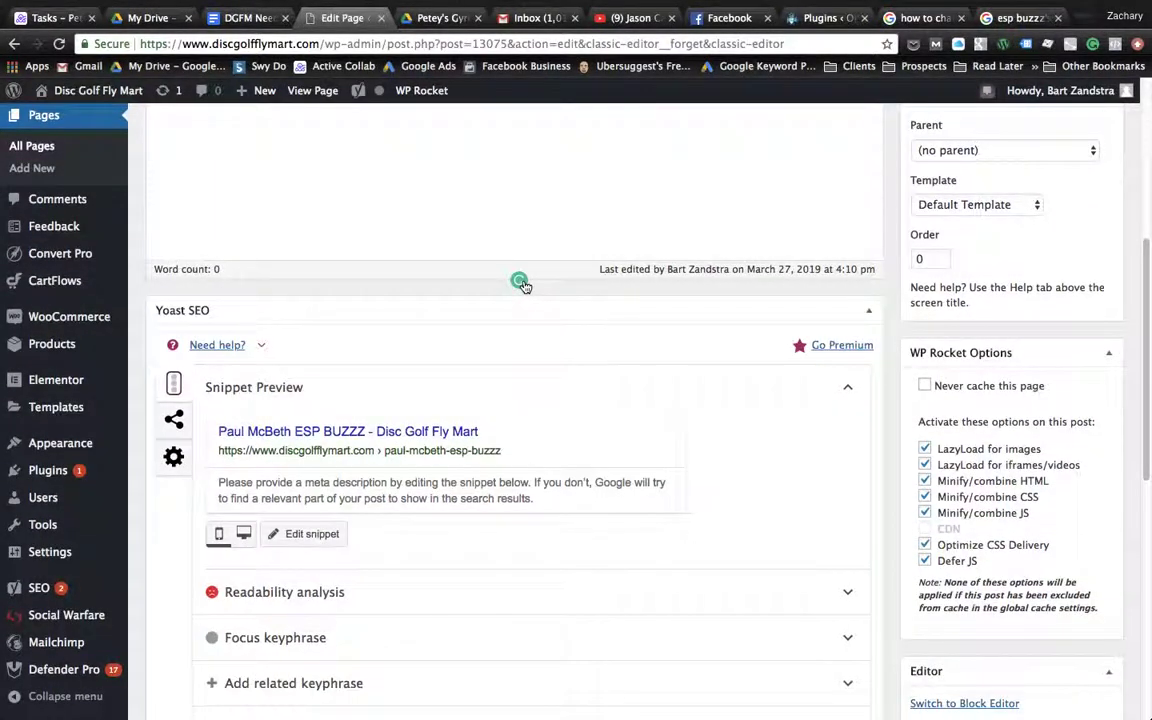
{"action": "scroll", "coordinate": [560, 378], "scroll_direction": "down", "scroll_amount": 1}
{"action": "scroll", "coordinate": [560, 378], "scroll_direction": "up", "scroll_amount": 2}
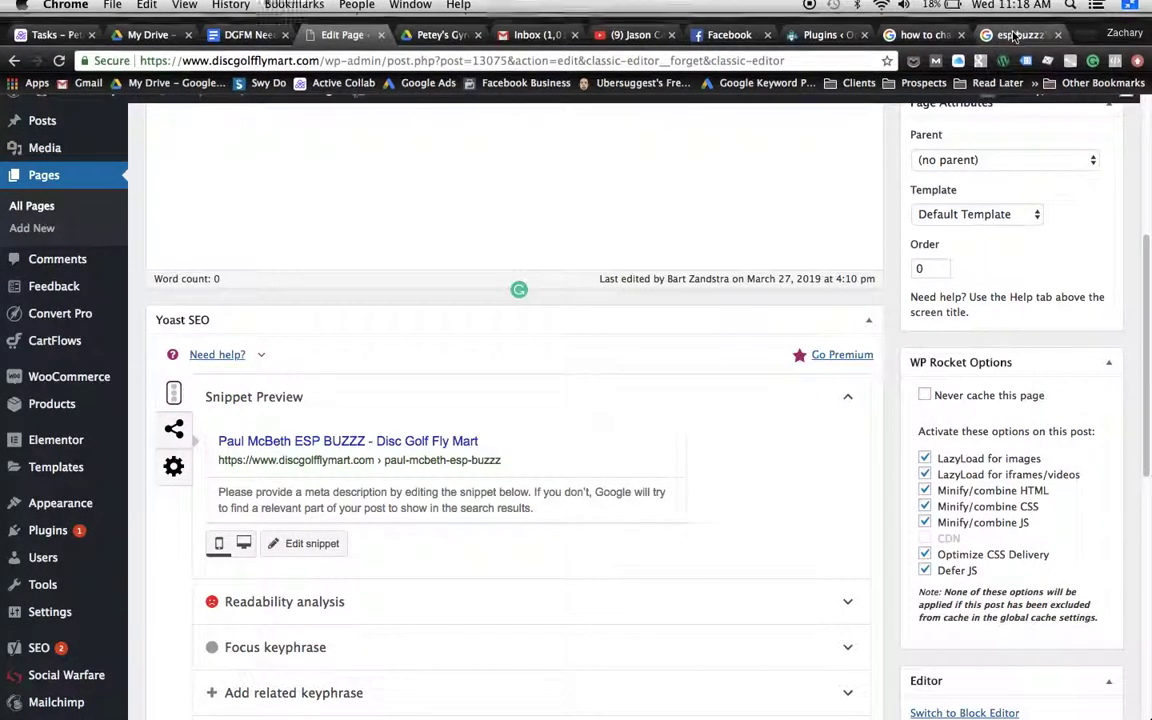
Place the Google results for "esp buzzz's for sale" beside the page editor and examine the listings' titles and meta descriptions.
{"action": "left_click_drag", "start_coordinate": [1010, 36], "coordinate": [449, 20]}
{"action": "left_click_drag", "start_coordinate": [113, 260], "coordinate": [483, 335]}
{"action": "left_click_drag", "start_coordinate": [105, 265], "coordinate": [199, 258]}
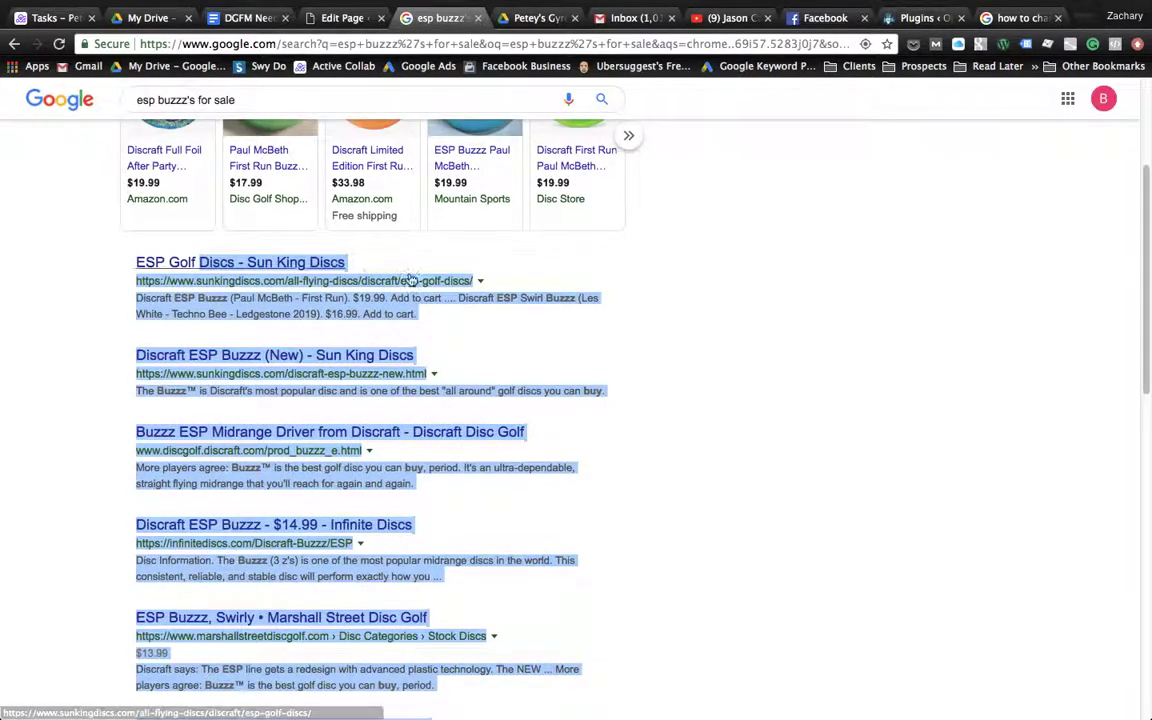
{"action": "left_click", "coordinate": [437, 262]}
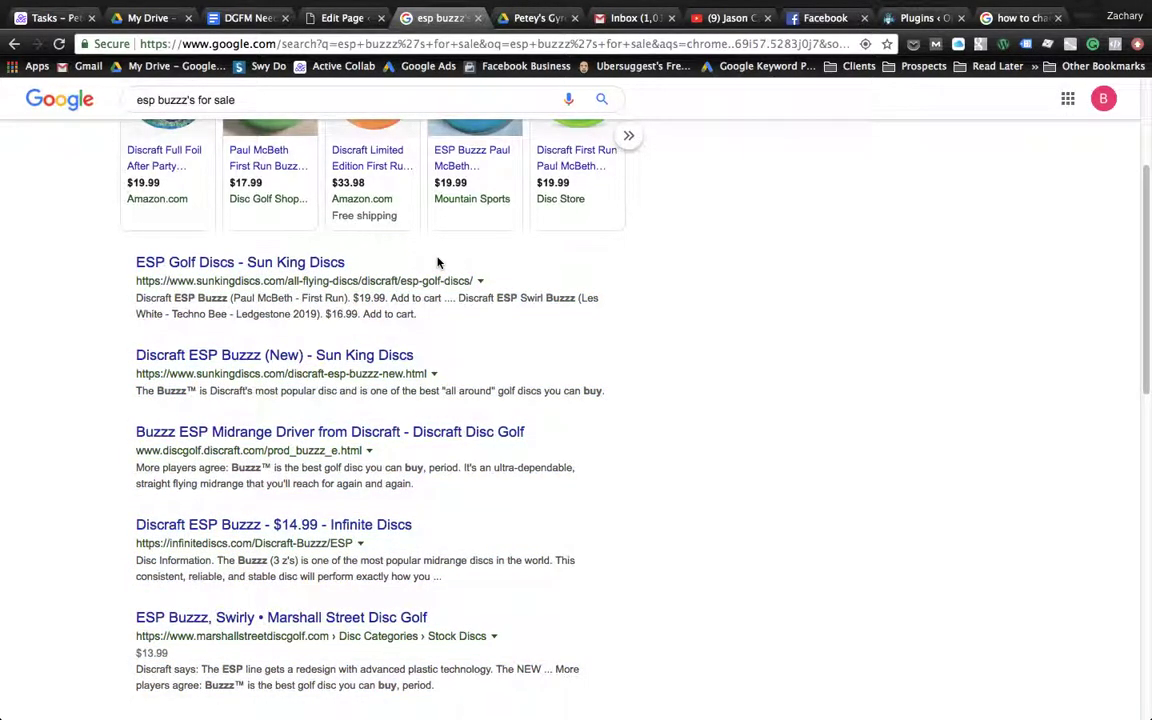
{"action": "scroll", "coordinate": [440, 300], "scroll_direction": "down", "scroll_amount": 1}
{"action": "left_click_drag", "start_coordinate": [440, 521], "coordinate": [132, 518]}
{"action": "left_click", "coordinate": [442, 512]}
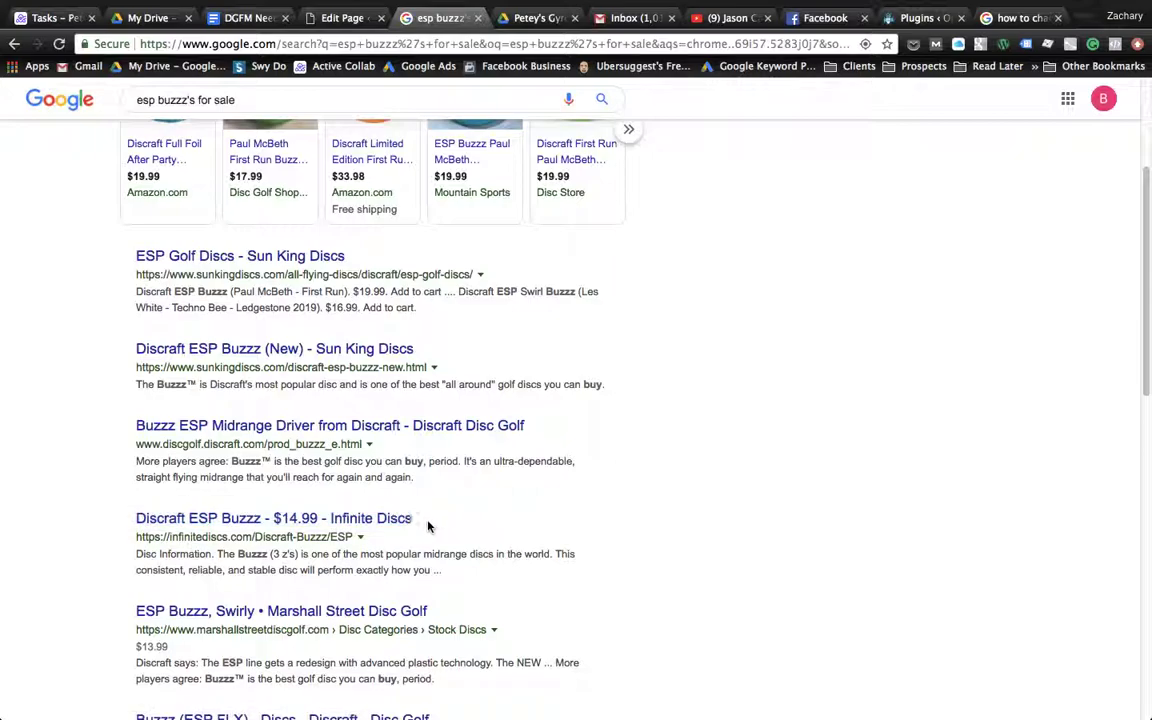
{"action": "scroll", "coordinate": [425, 527], "scroll_direction": "down", "scroll_amount": 1}
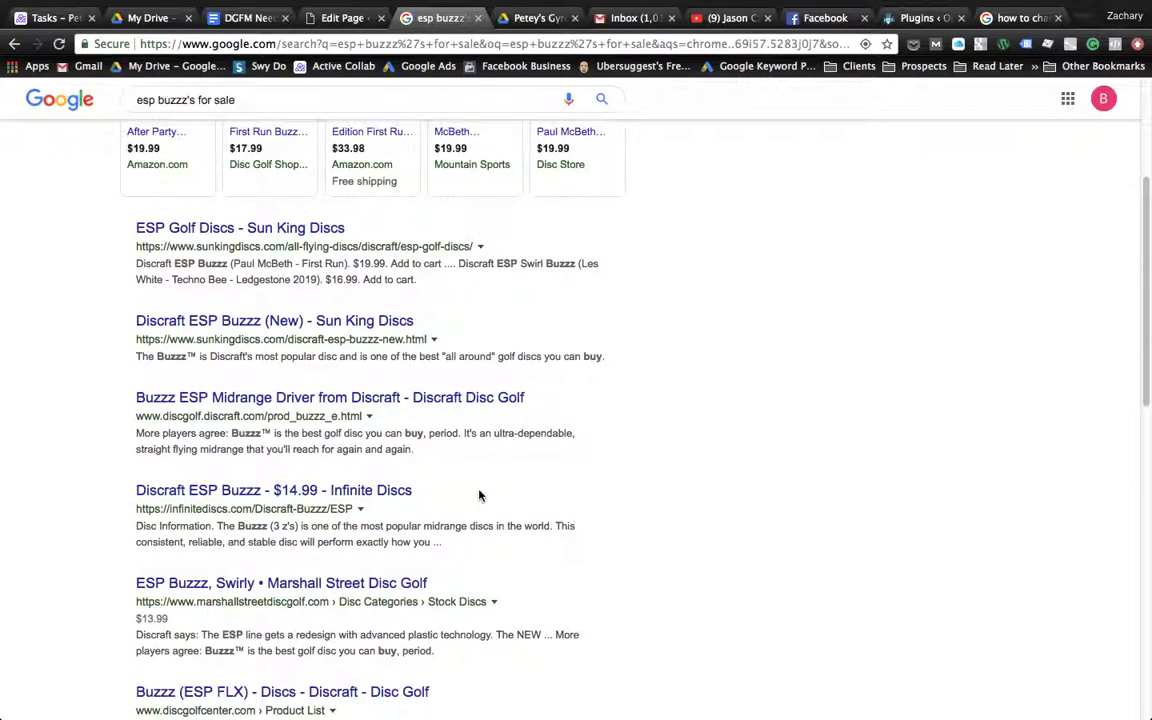
{"action": "left_click_drag", "start_coordinate": [448, 545], "coordinate": [129, 535]}
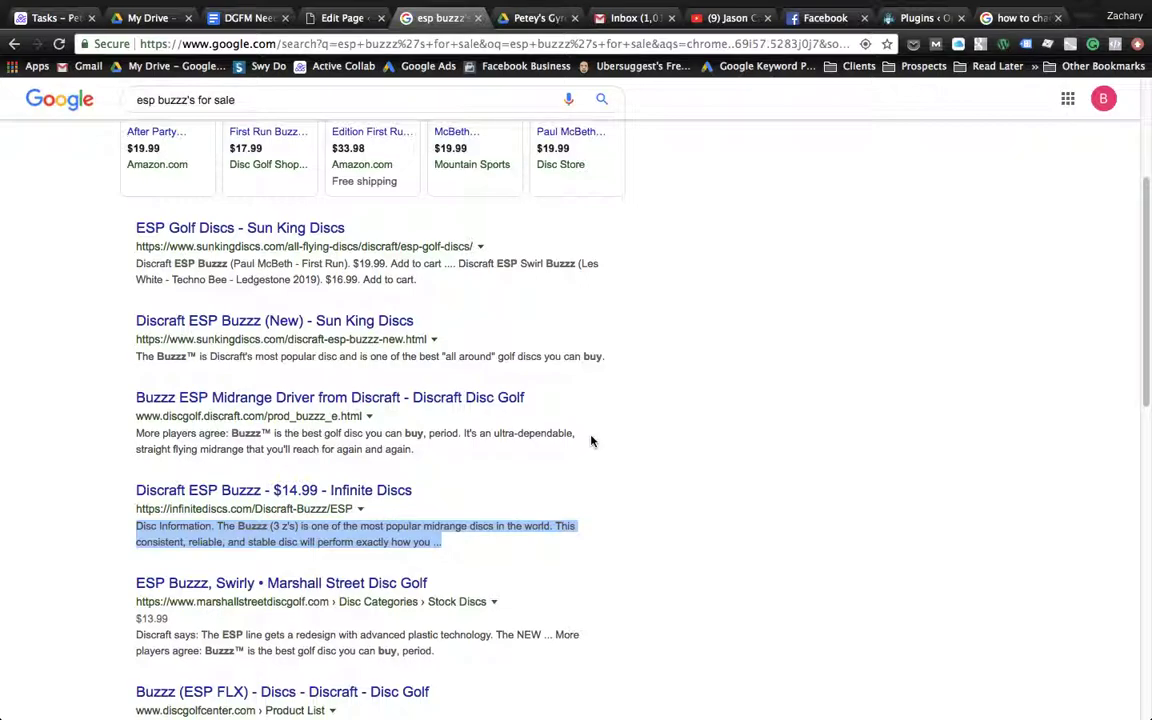
{"action": "scroll", "coordinate": [590, 441], "scroll_direction": "down", "scroll_amount": 1}
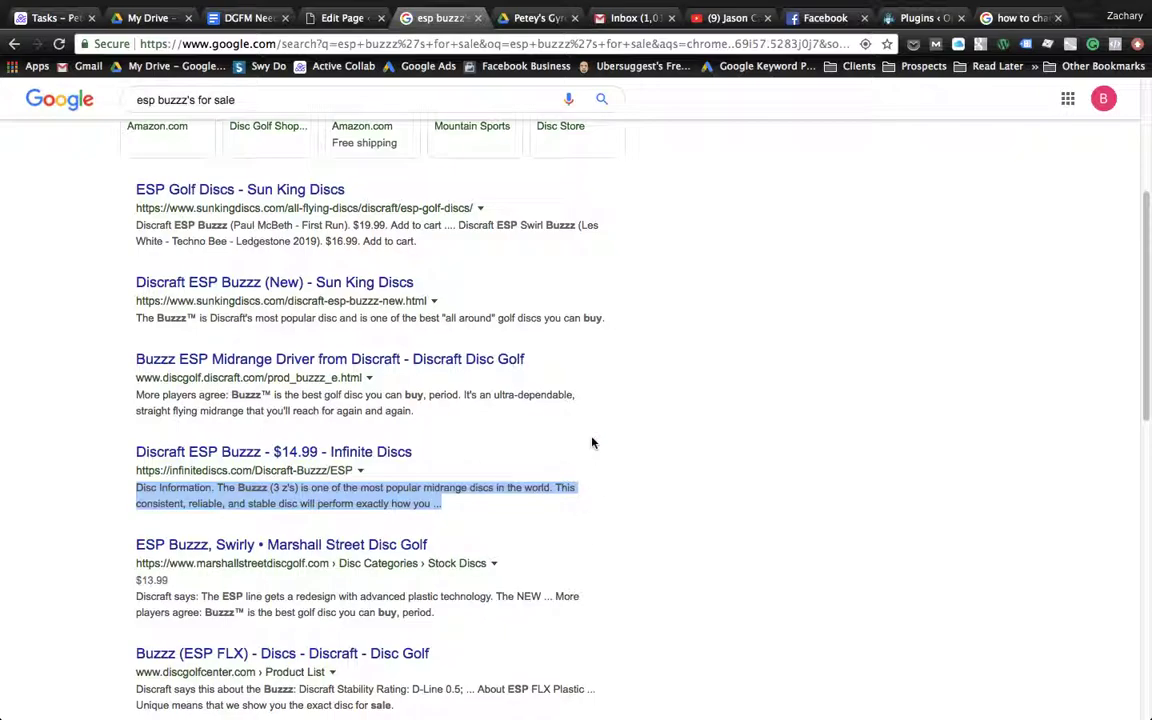
{"action": "left_click", "coordinate": [591, 441]}
Return to the WordPress page editor and open the Yoast SEO snippet for editing.
{"action": "left_click", "coordinate": [340, 18]}
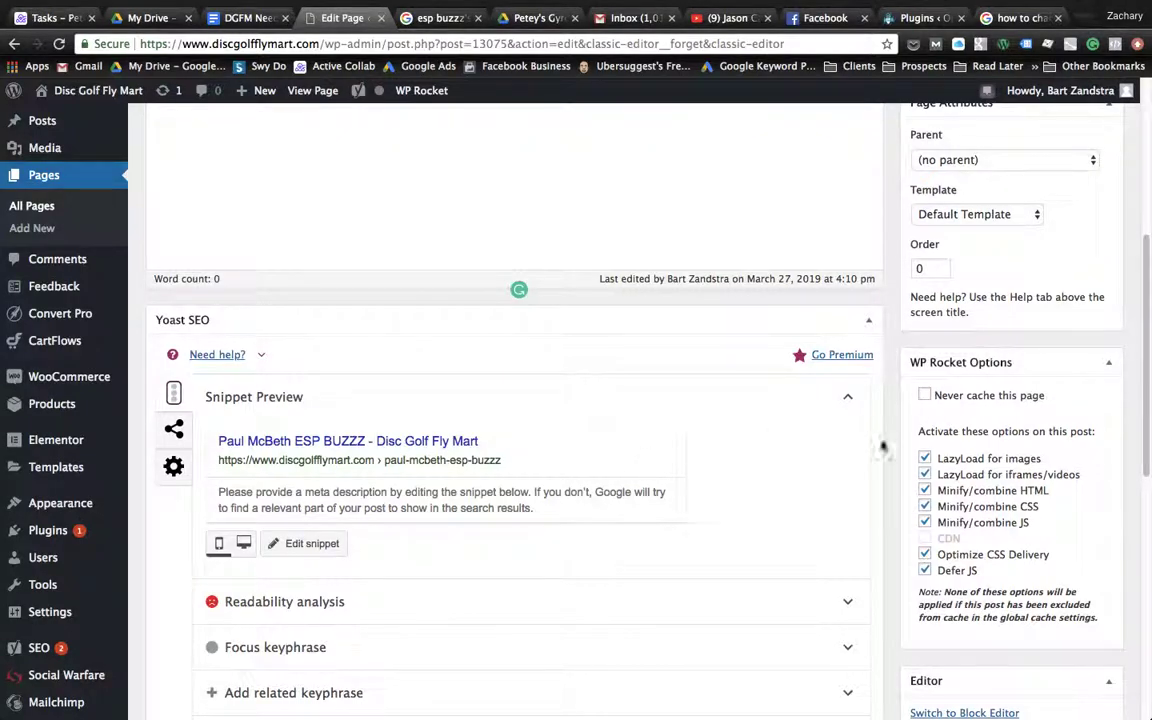
{"action": "scroll", "coordinate": [500, 470], "scroll_direction": "down", "scroll_amount": 1}
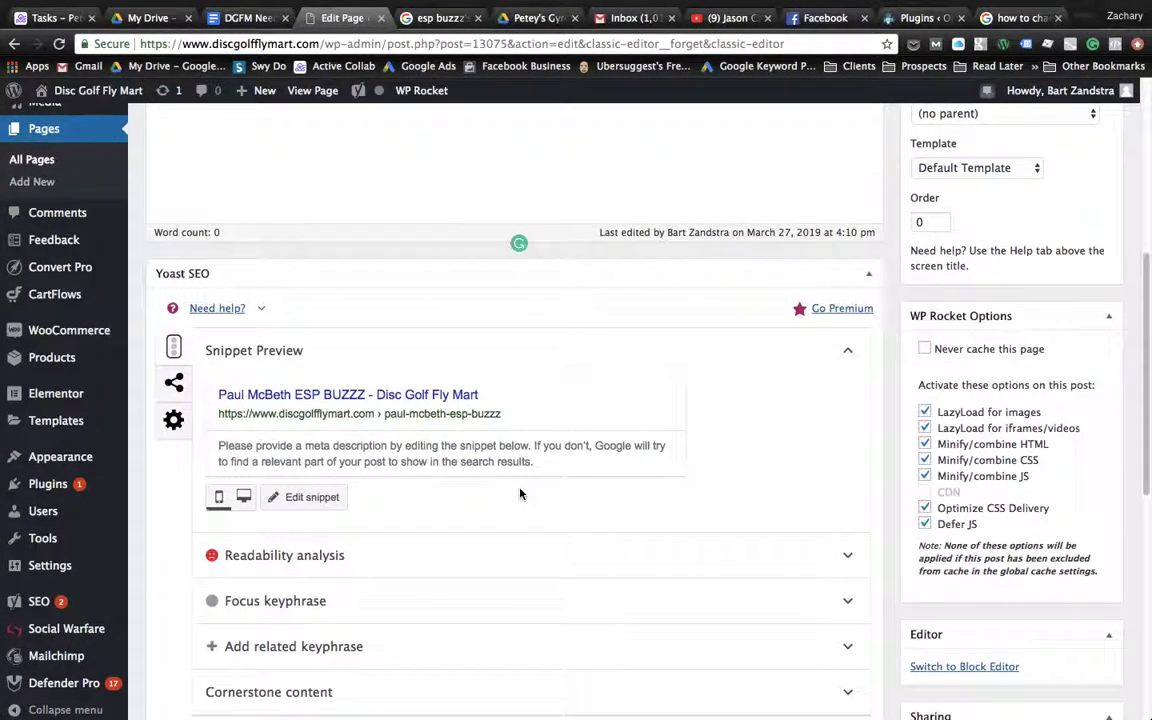
{"action": "left_click", "coordinate": [294, 499]}
{"action": "scroll", "coordinate": [504, 568], "scroll_direction": "down", "scroll_amount": 2}
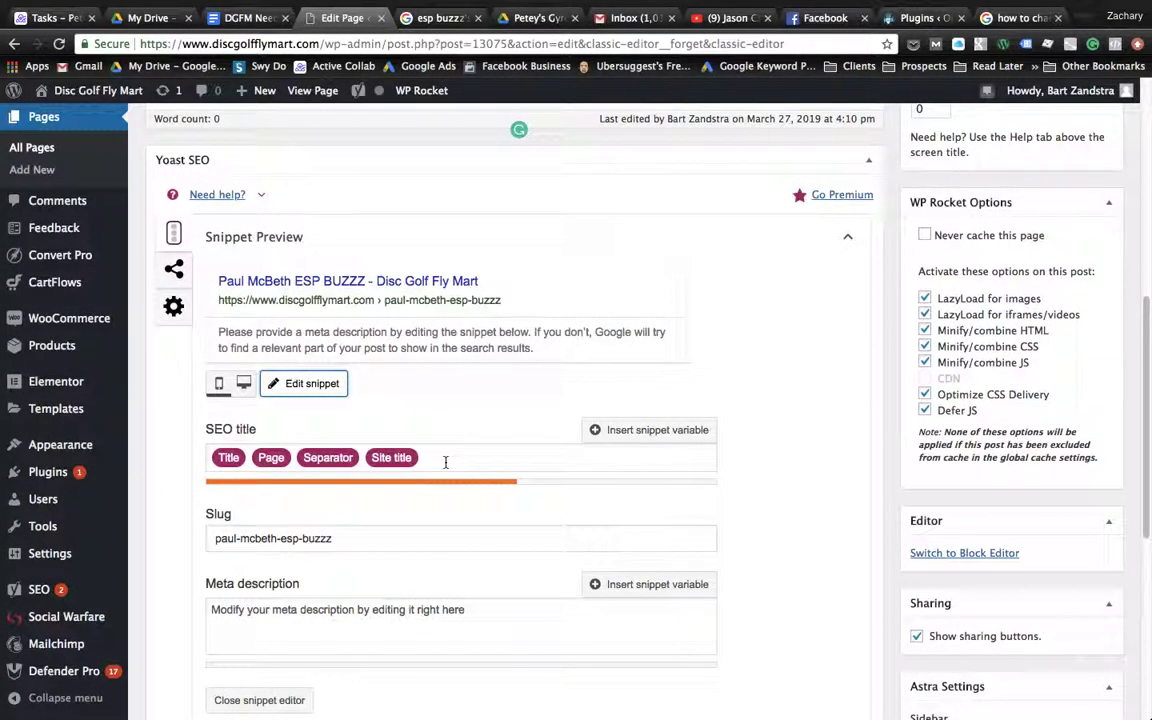
Replace the variables in the SEO title with "Paul McBeth ESP Buzzz's For Sale".
{"action": "left_click", "coordinate": [446, 457]}
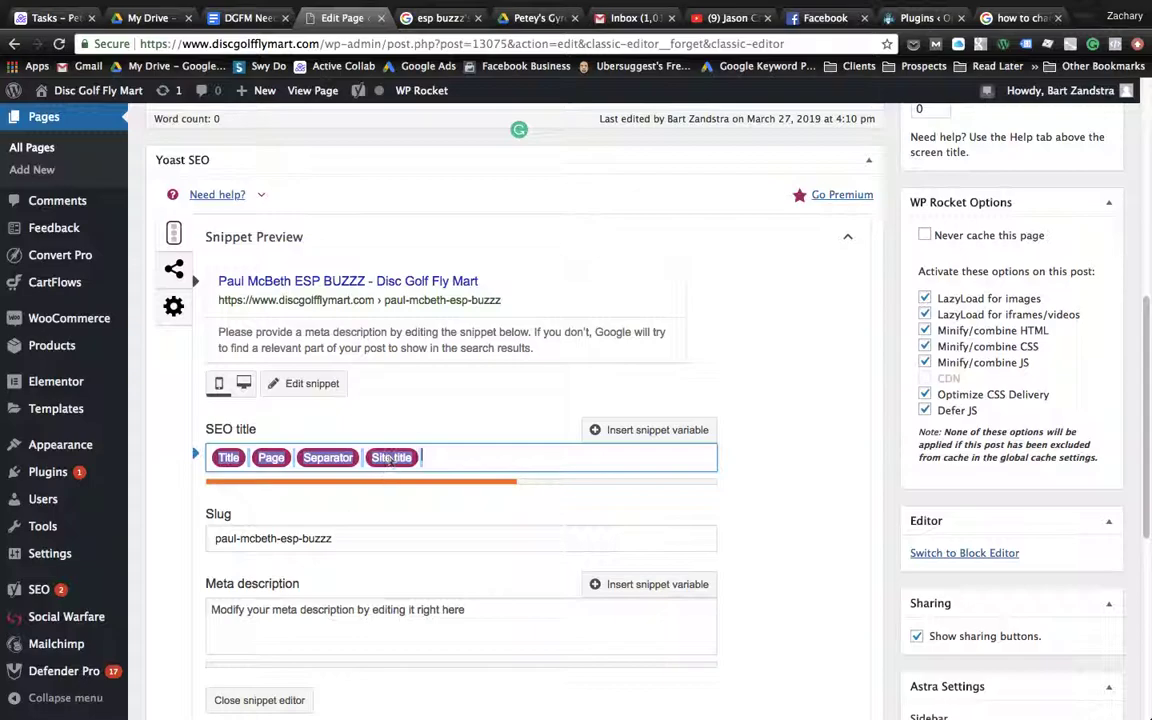
{"action": "key", "text": "super+a"}
{"action": "type", "text": "Paul"}
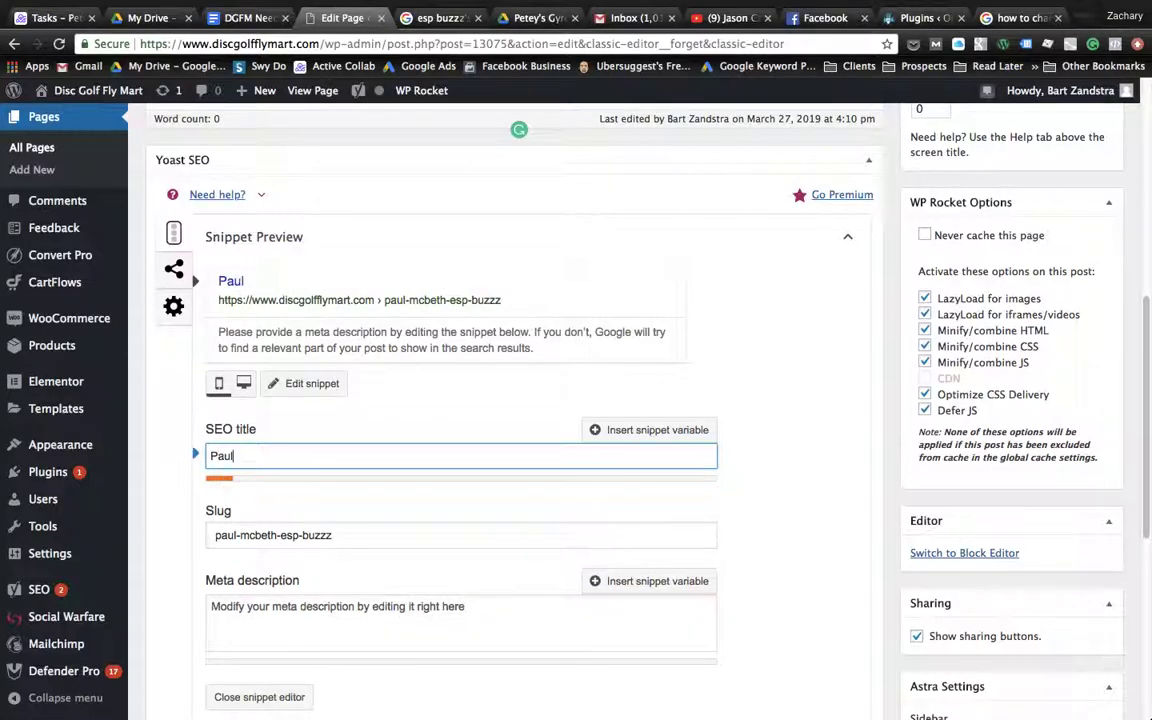
{"action": "type", "text": " McBeth"}
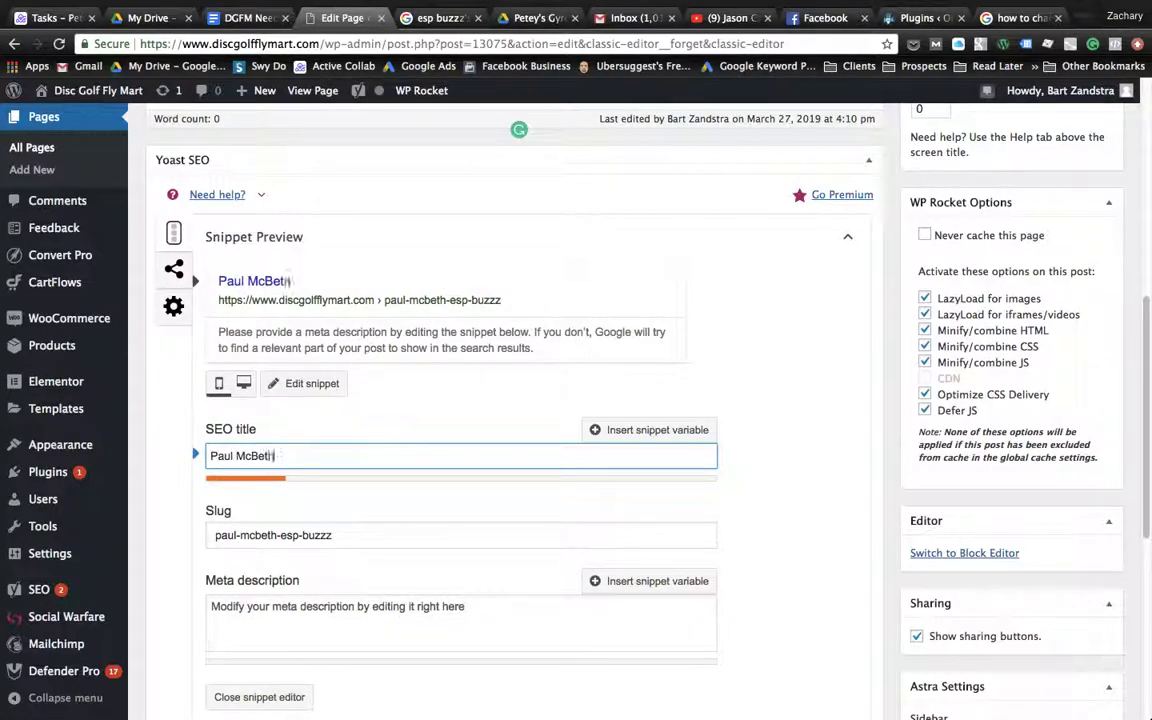
{"action": "type", "text": " ESP Buzzz's For Sale"}
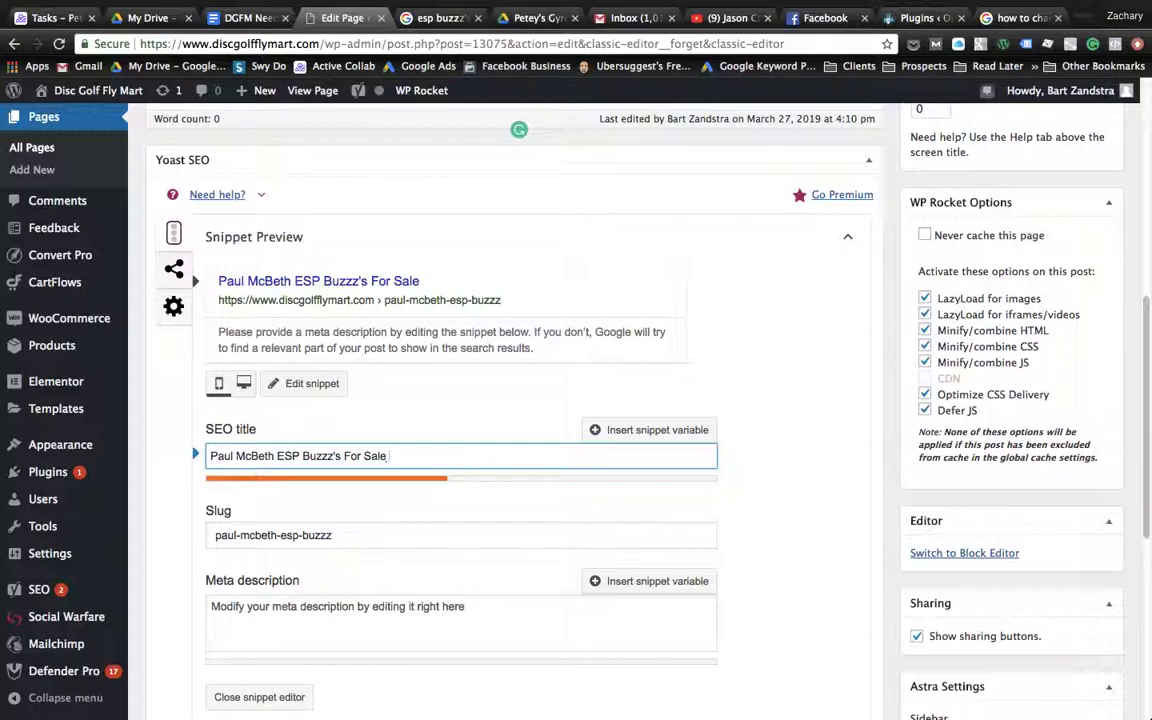
Append " | Discraft Disc Golf Discs | Disc Golf Fly Mart" to the SEO title.
{"action": "type", "text": " |"}
{"action": "key", "text": "BackSpace"}
{"action": "type", "text": "| Discraft Disc golf"}
{"action": "key", "text": "BackSpace"}
{"action": "key", "text": "BackSpace"}
{"action": "key", "text": "BackSpace"}
{"action": "key", "text": "BackSpace"}
{"action": "type", "text": "Fol"}
{"action": "key", "text": "BackSpace"}
{"action": "key", "text": "BackSpace"}
{"action": "key", "text": "BackSpace"}
{"action": "type", "text": "Gold"}
{"action": "key", "text": "BackSpace"}
{"action": "type", "text": "f Discs |"}
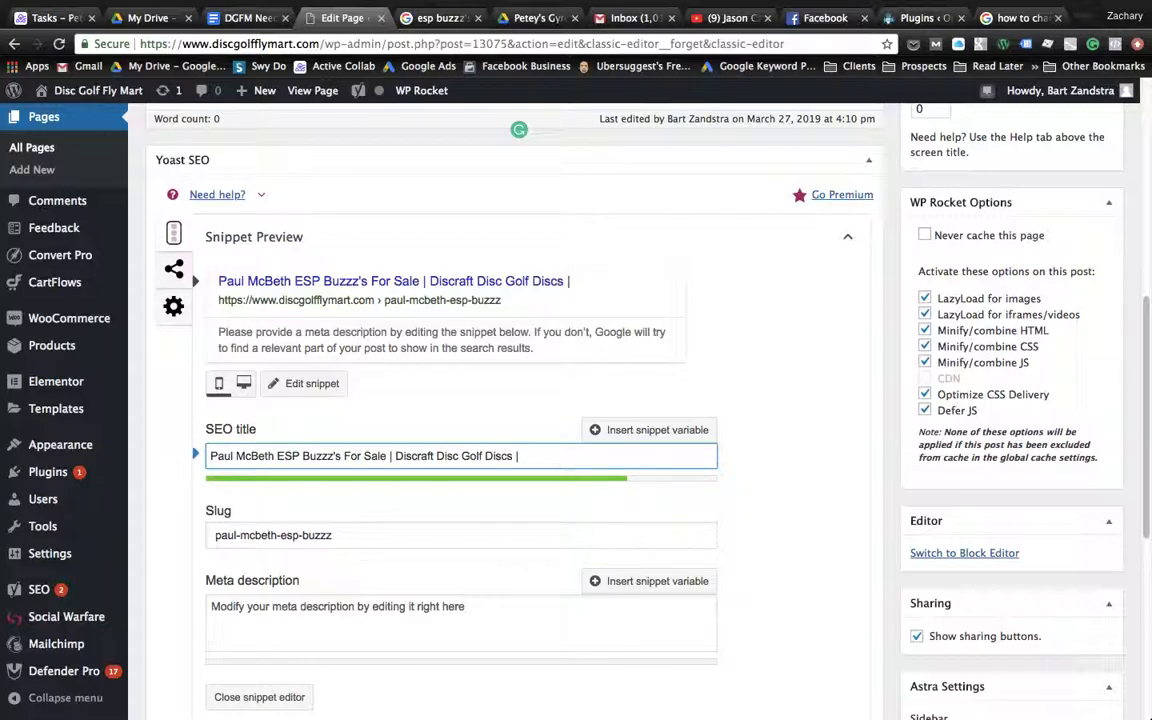
{"action": "type", "text": " Disc"}
{"action": "type", "text": "Golf Fl"}
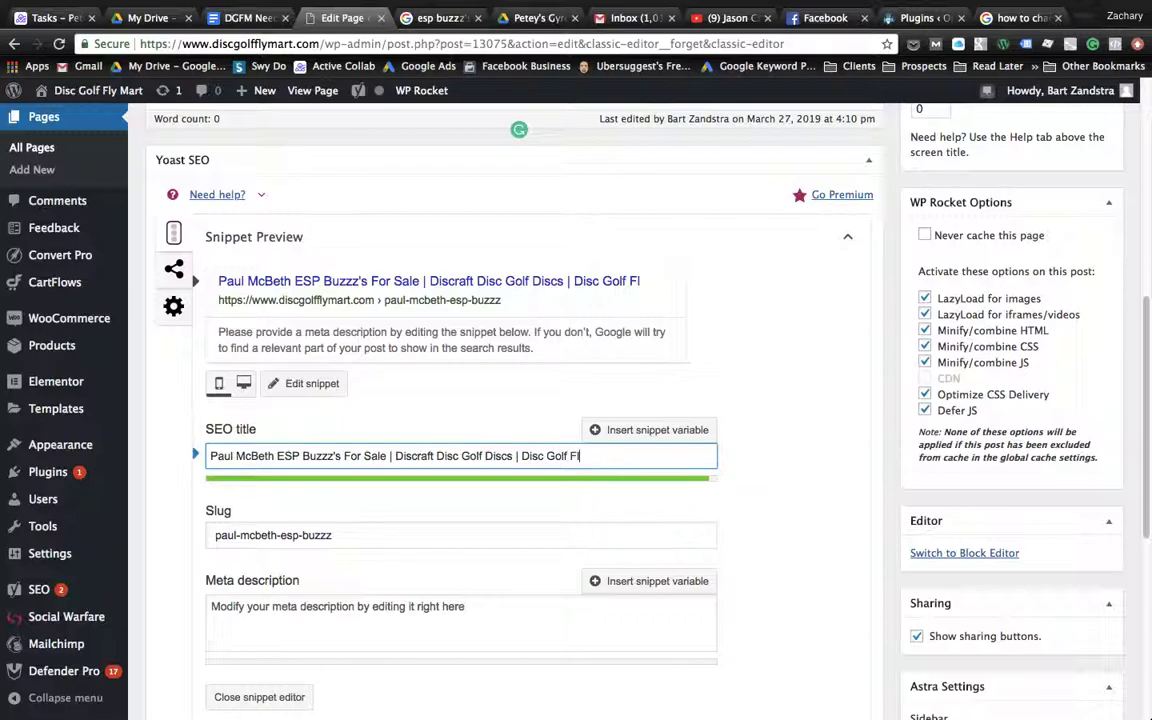
{"action": "type", "text": "y Mart"}
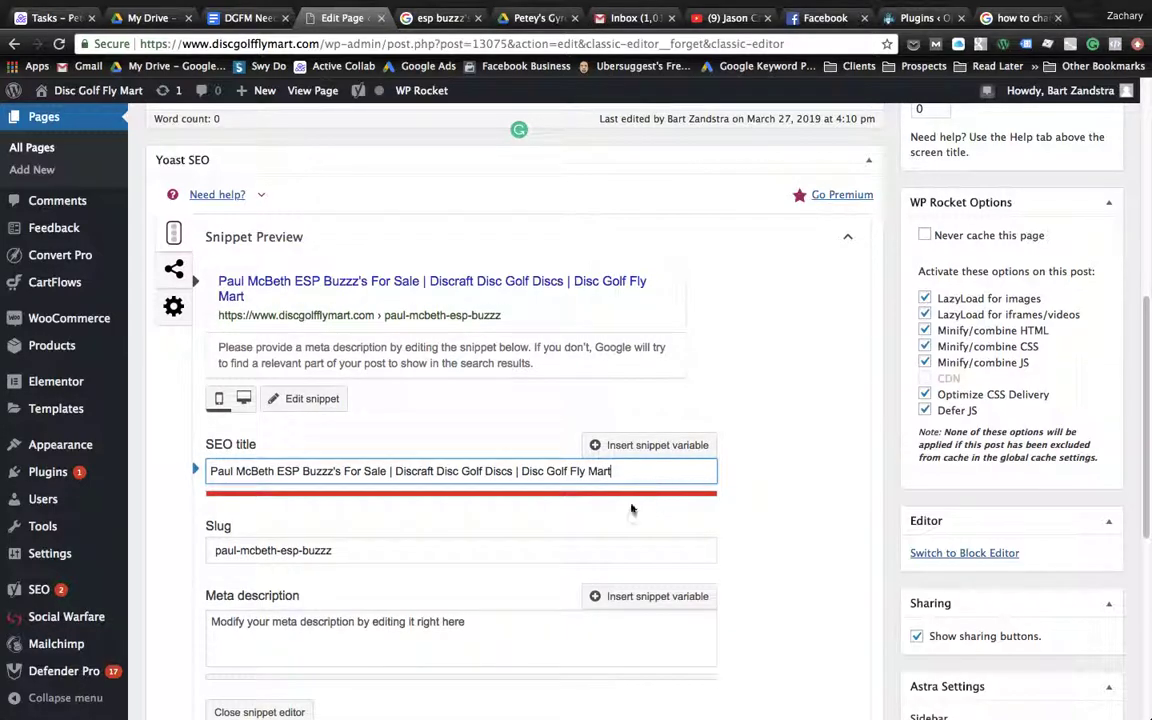
Begin the meta description with "Check out the latest Paul McBeth ESP Buzzz's", reusing the disc name from the SEO title.
{"action": "scroll", "coordinate": [610, 520], "scroll_direction": "down", "scroll_amount": 1}
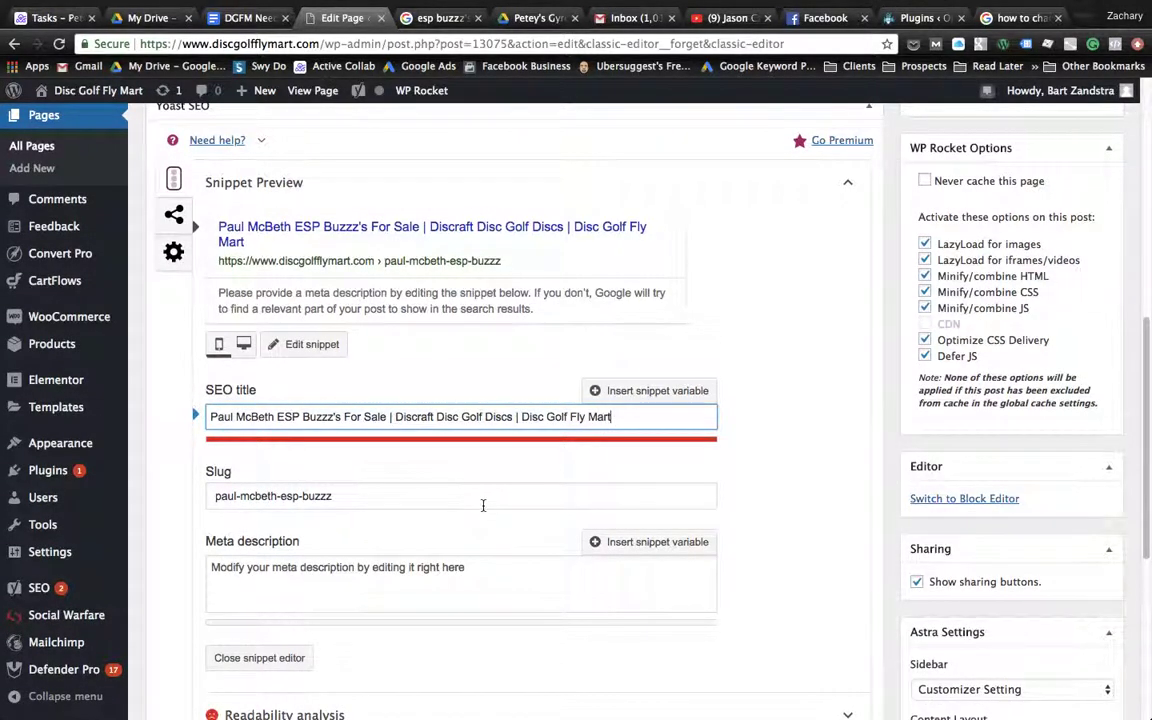
{"action": "scroll", "coordinate": [481, 504], "scroll_direction": "down", "scroll_amount": 3}
{"action": "scroll", "coordinate": [499, 484], "scroll_direction": "up", "scroll_amount": 2}
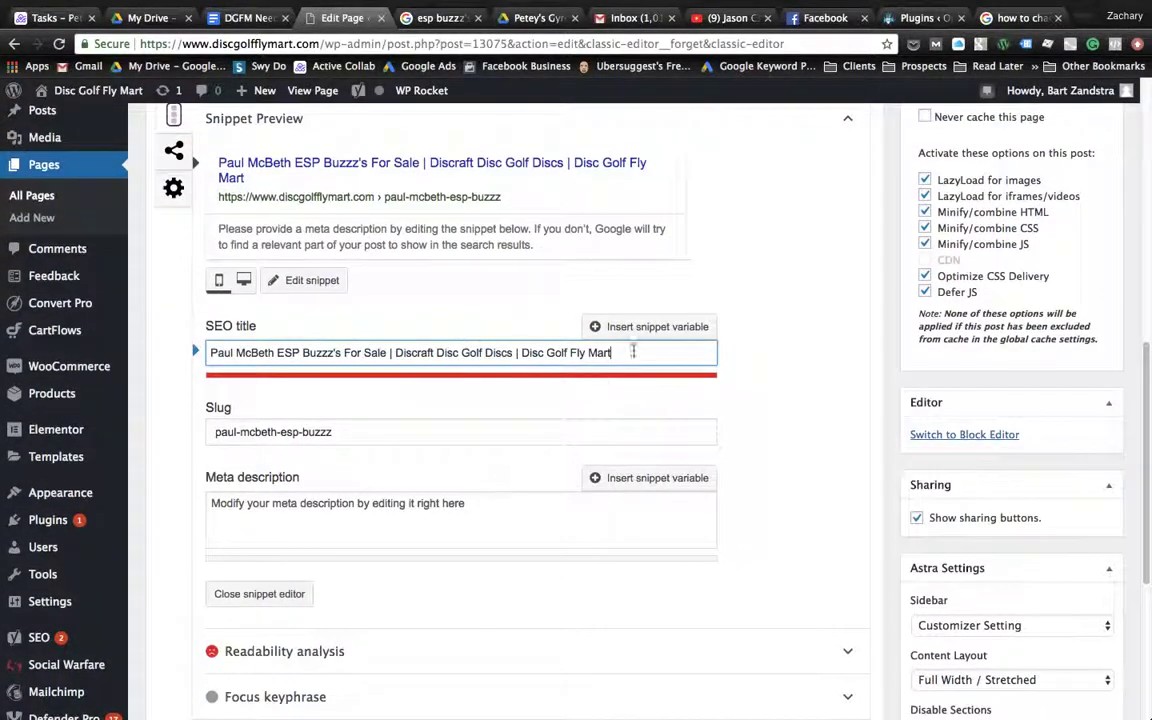
{"action": "scroll", "coordinate": [522, 416], "scroll_direction": "down", "scroll_amount": 3}
{"action": "left_click", "coordinate": [438, 422]}
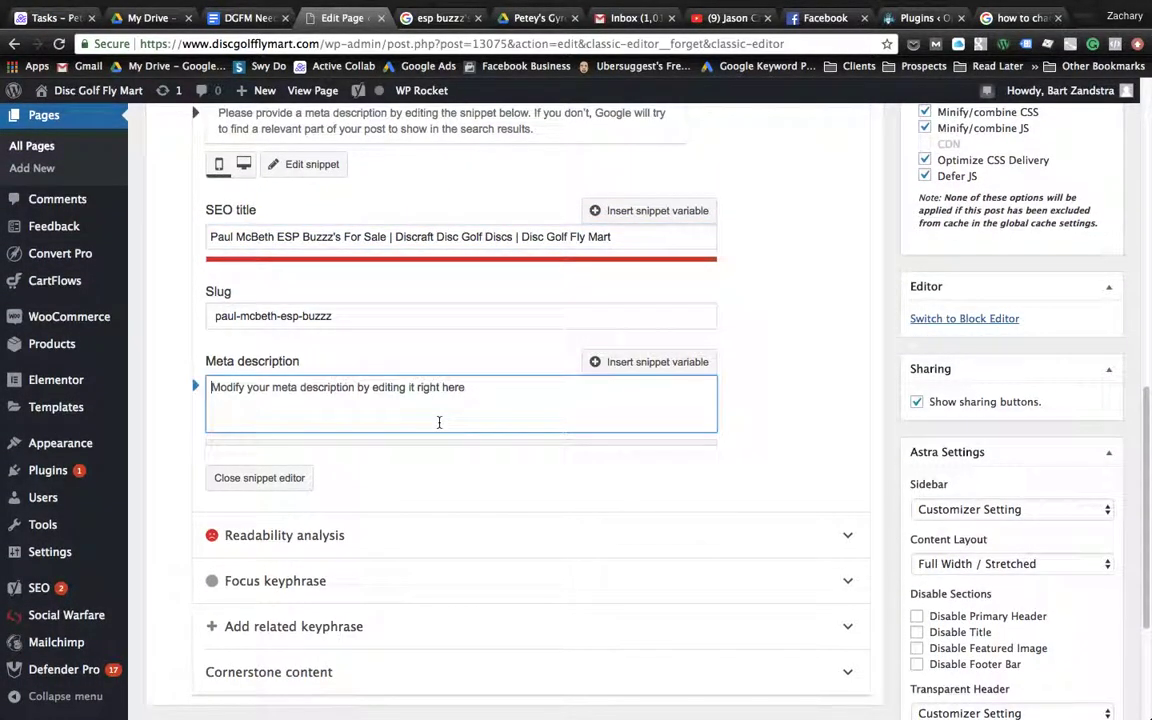
{"action": "type", "text": "Check out the "}
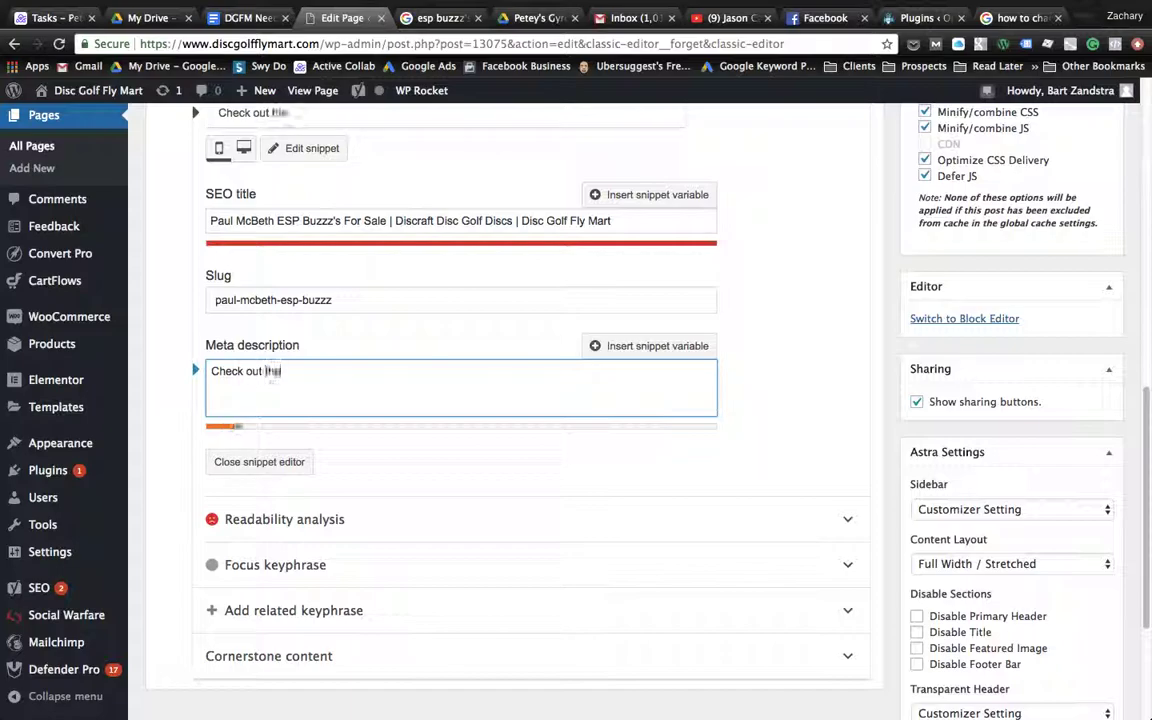
{"action": "type", "text": "latest"}
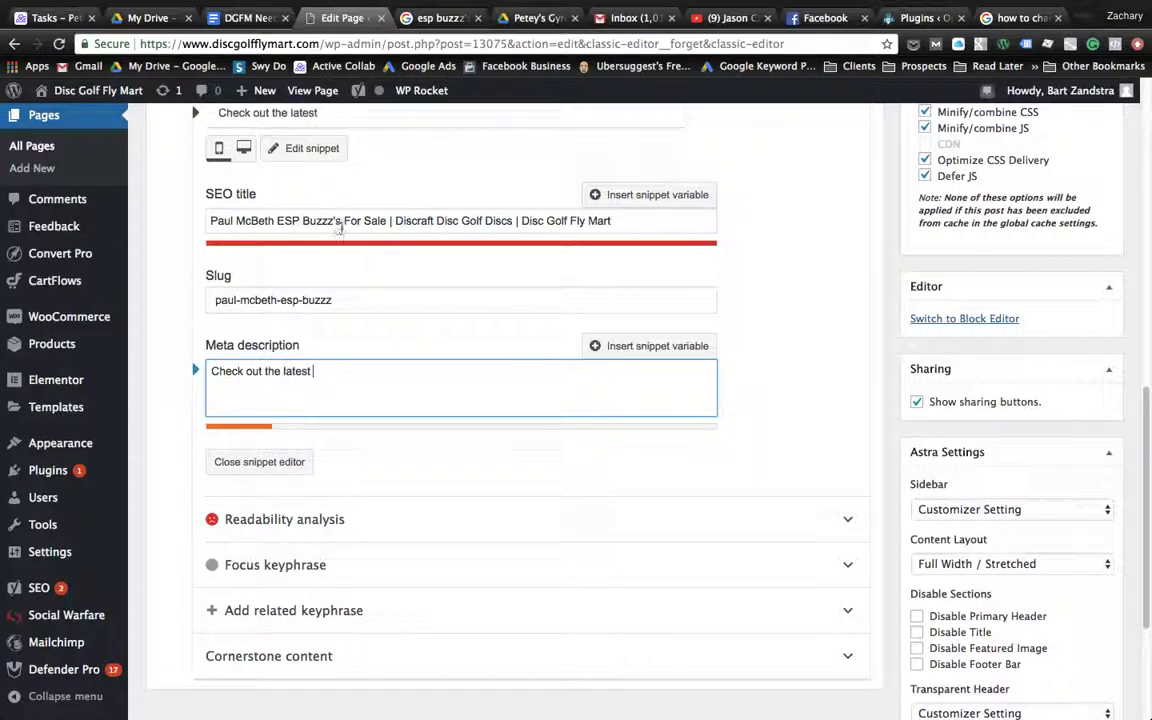
{"action": "left_click_drag", "start_coordinate": [343, 221], "coordinate": [195, 218]}
{"action": "left_click_drag", "start_coordinate": [275, 220], "coordinate": [398, 385]}
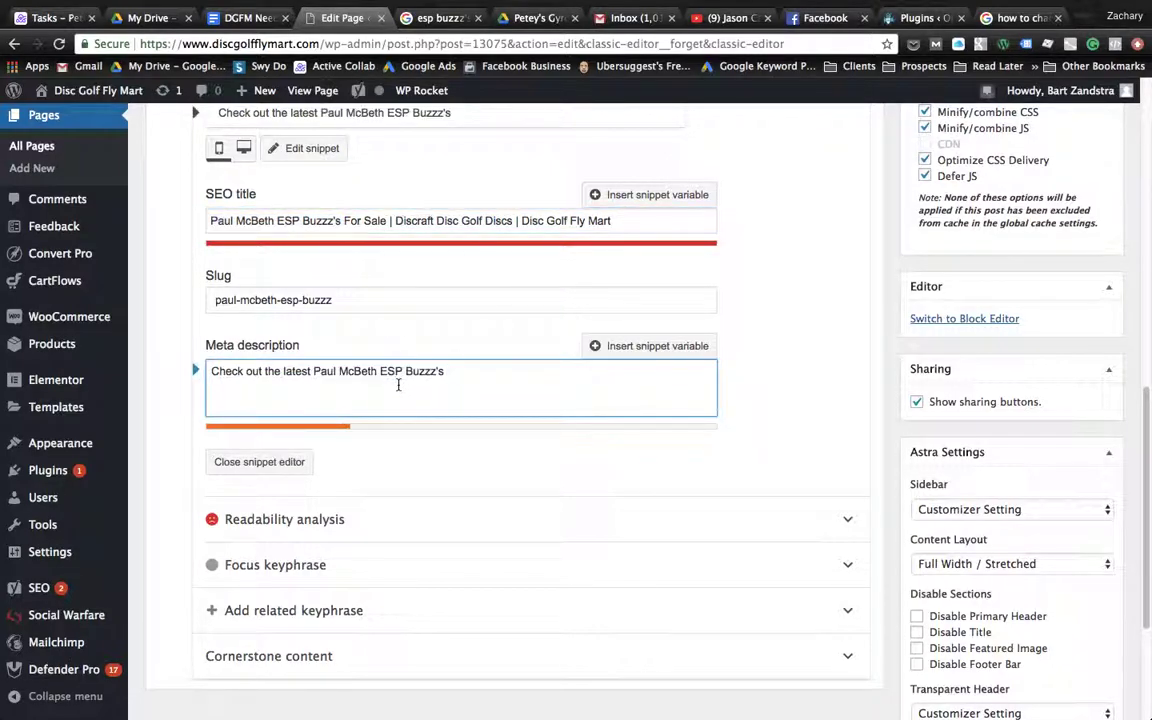
Complete the meta description with "we have avaiable for sale at Disc Golf Fly Mart!".
{"action": "type", "text": "we have av"}
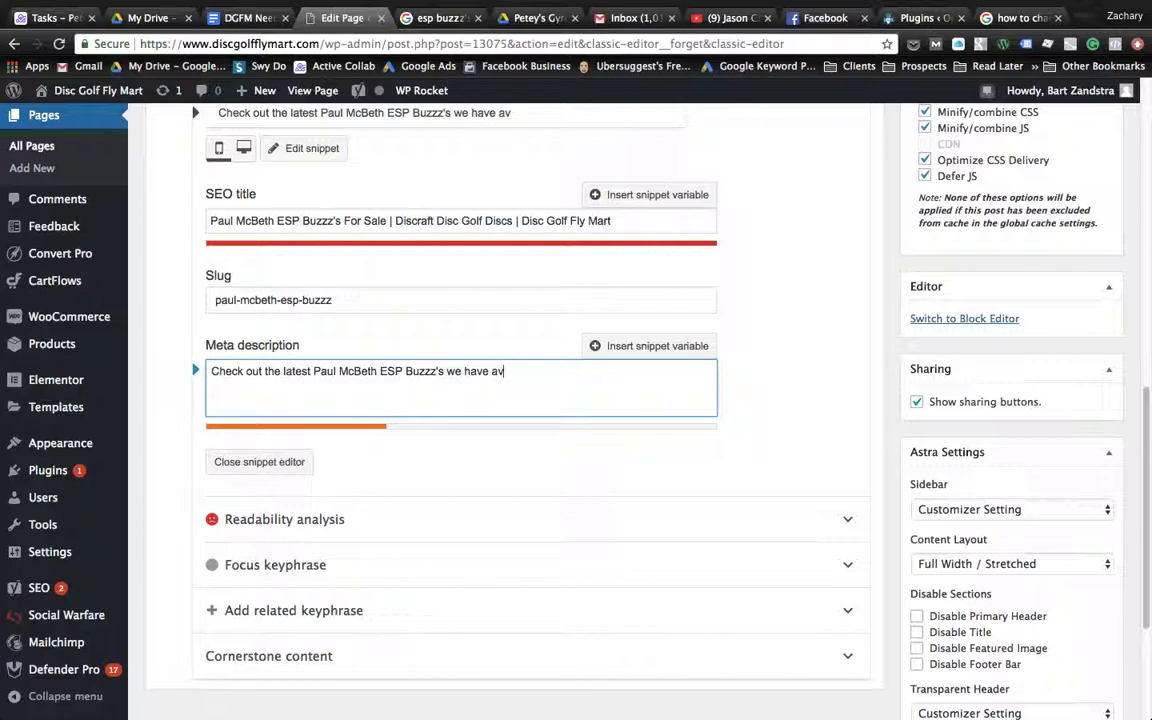
{"action": "type", "text": "aiab"}
{"action": "type", "text": "le for sale at Dis"}
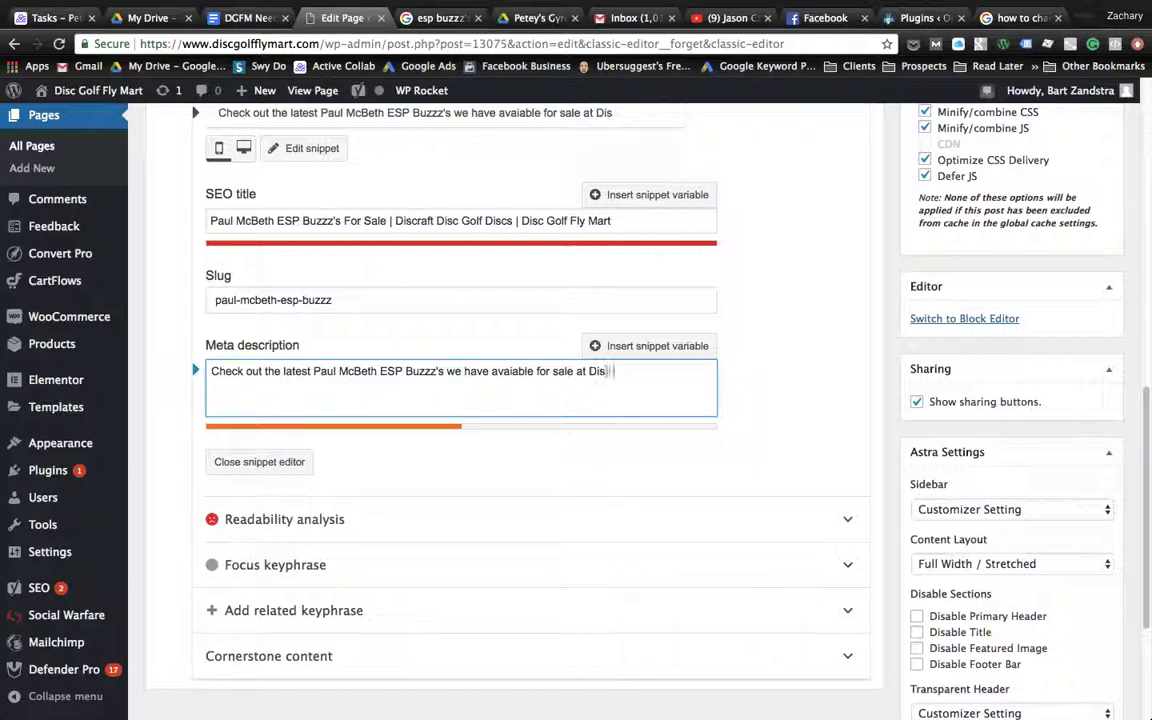
{"action": "type", "text": "c Golf Fly Mart!"}
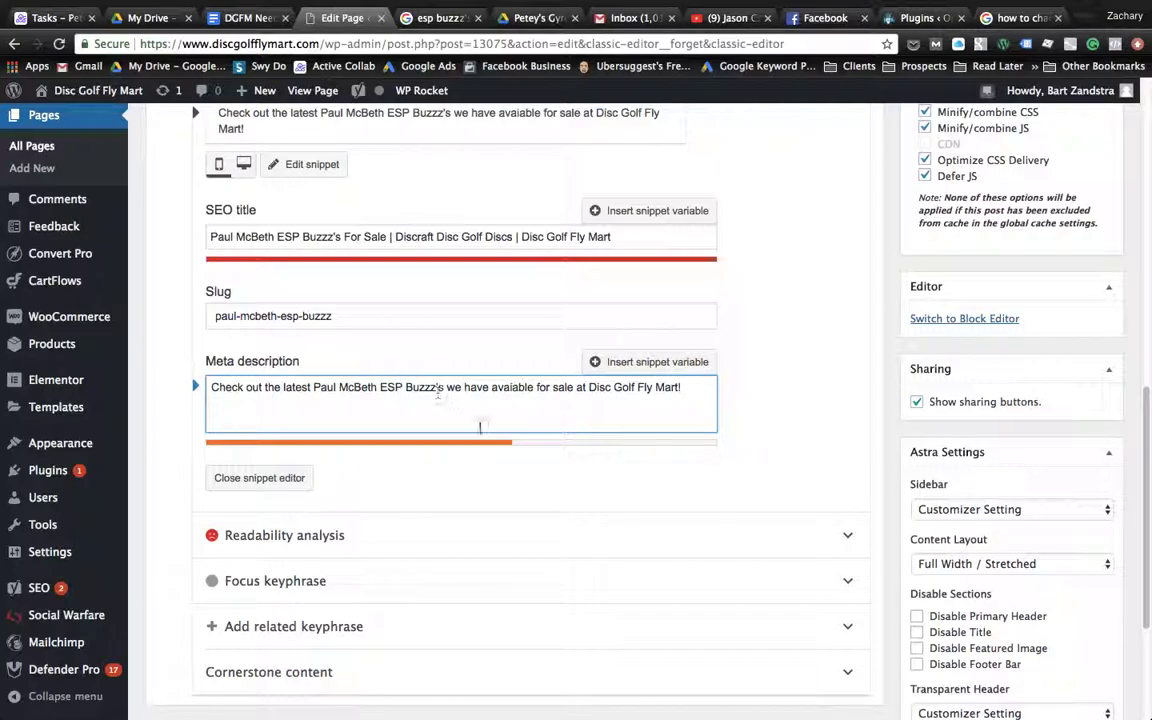
Insert "The" before "Disc Golf Fly Mart!" in the meta description and return to the page's title and publishing options.
{"action": "scroll", "coordinate": [480, 427], "scroll_direction": "down", "scroll_amount": 2}
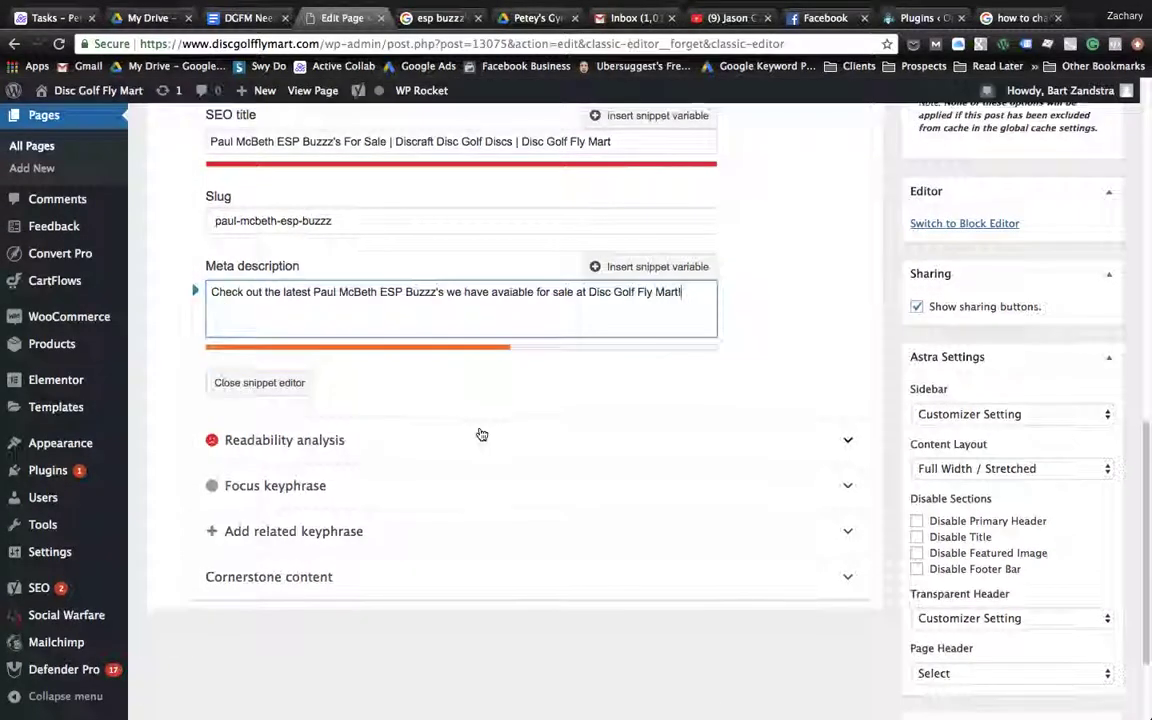
{"action": "scroll", "coordinate": [481, 427], "scroll_direction": "up", "scroll_amount": 5}
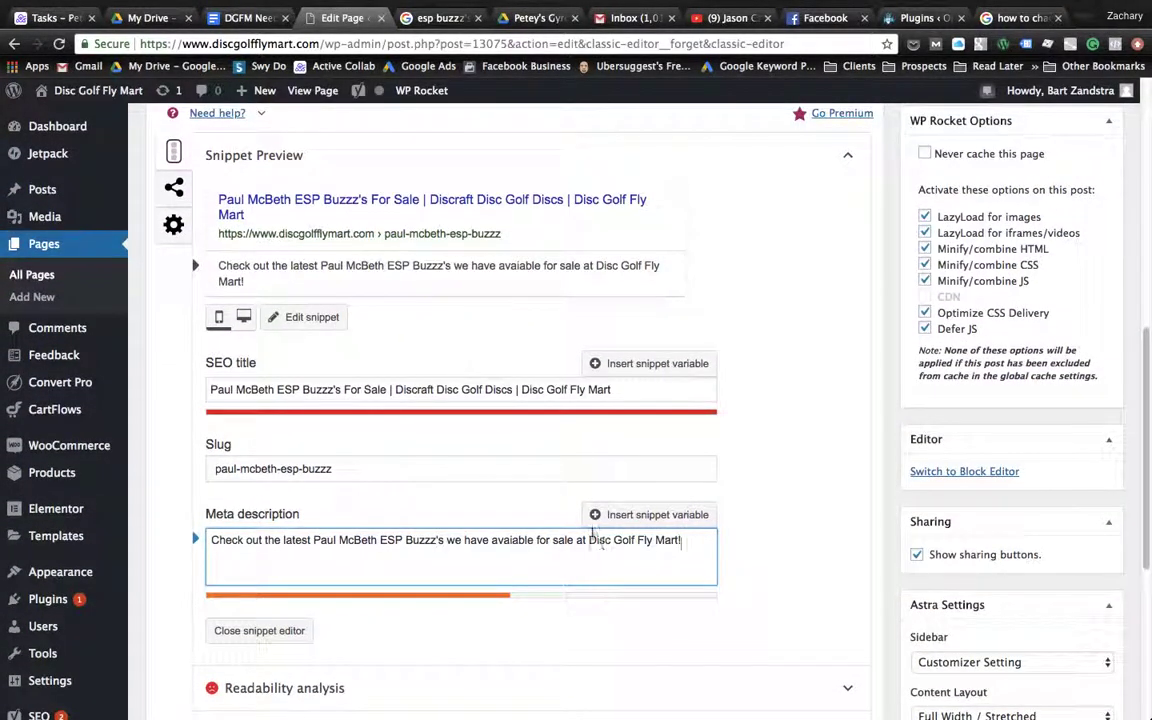
{"action": "left_click", "coordinate": [586, 549]}
{"action": "type", "text": "The"}
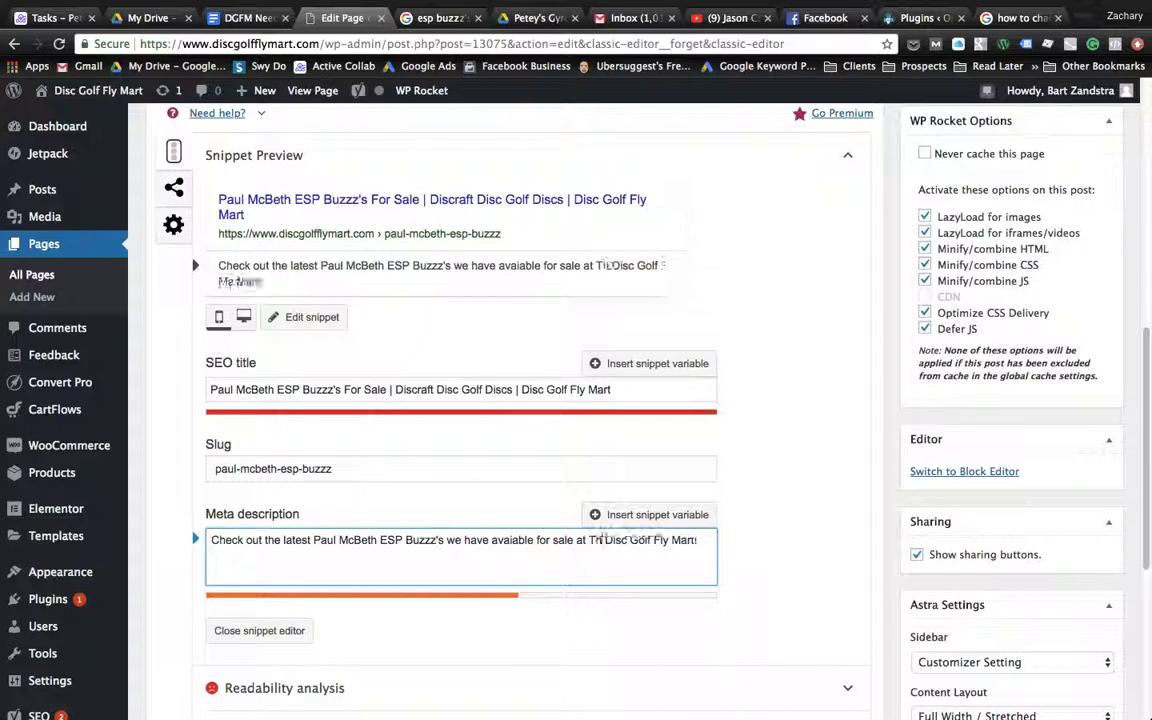
{"action": "scroll", "coordinate": [700, 570], "scroll_direction": "up", "scroll_amount": 2}
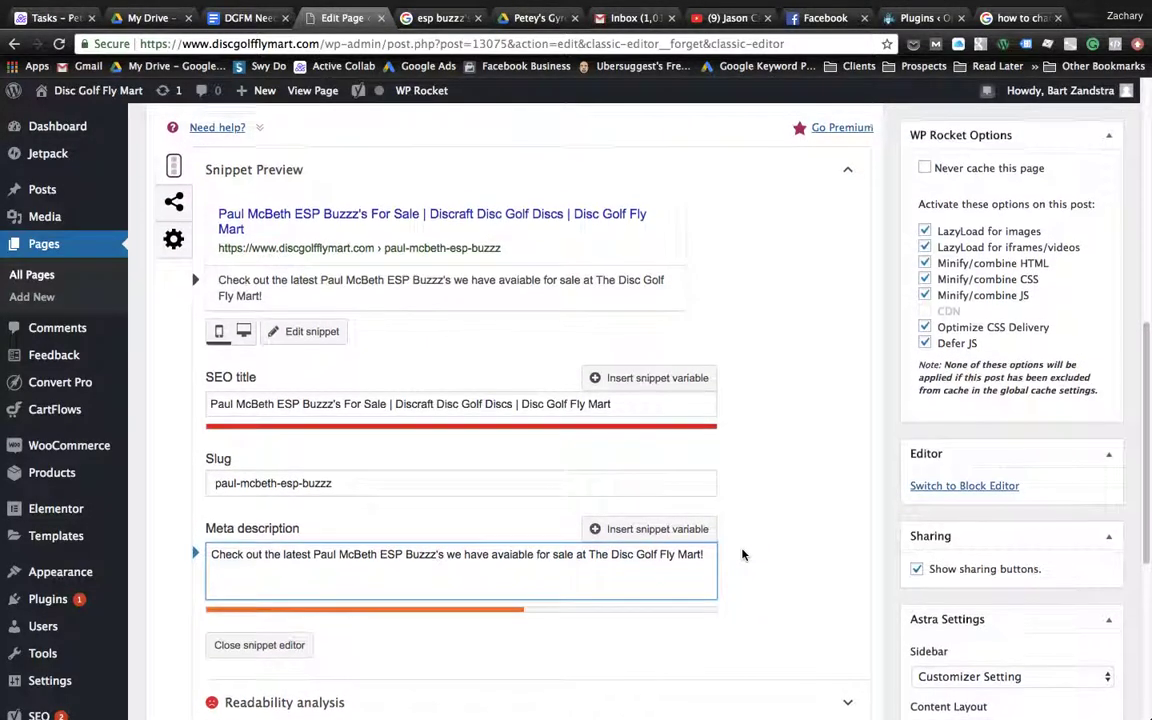
{"action": "scroll", "coordinate": [742, 554], "scroll_direction": "up", "scroll_amount": 5}
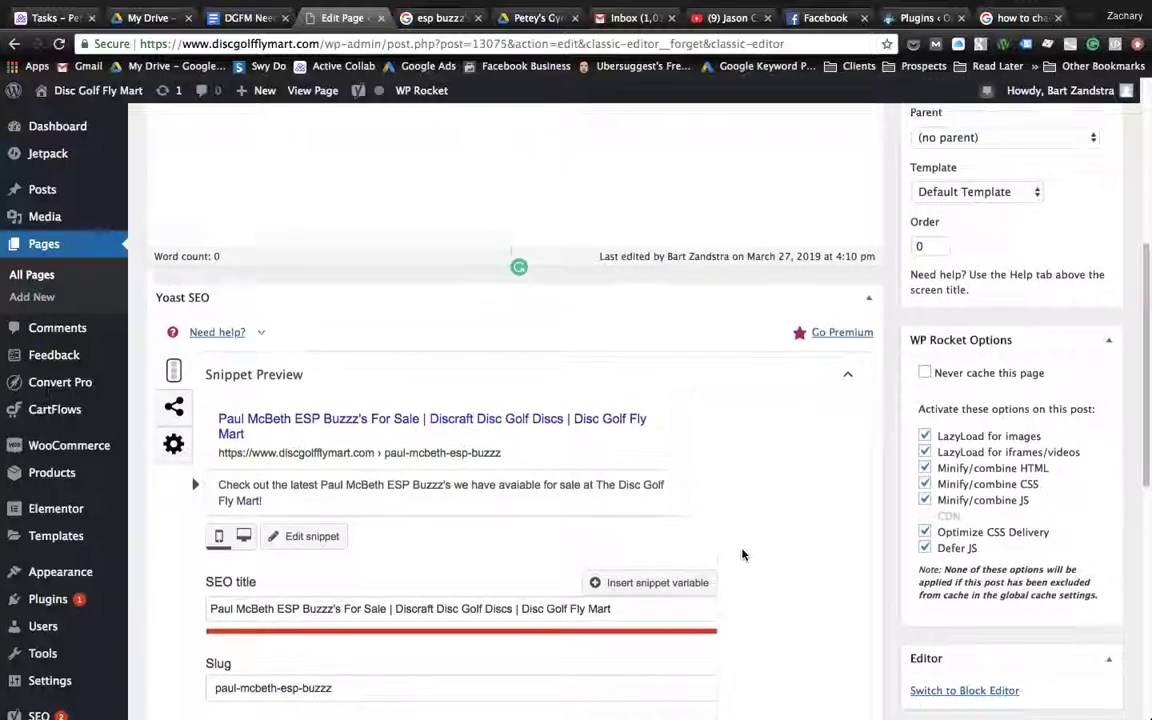
{"action": "scroll", "coordinate": [742, 554], "scroll_direction": "up", "scroll_amount": 8}
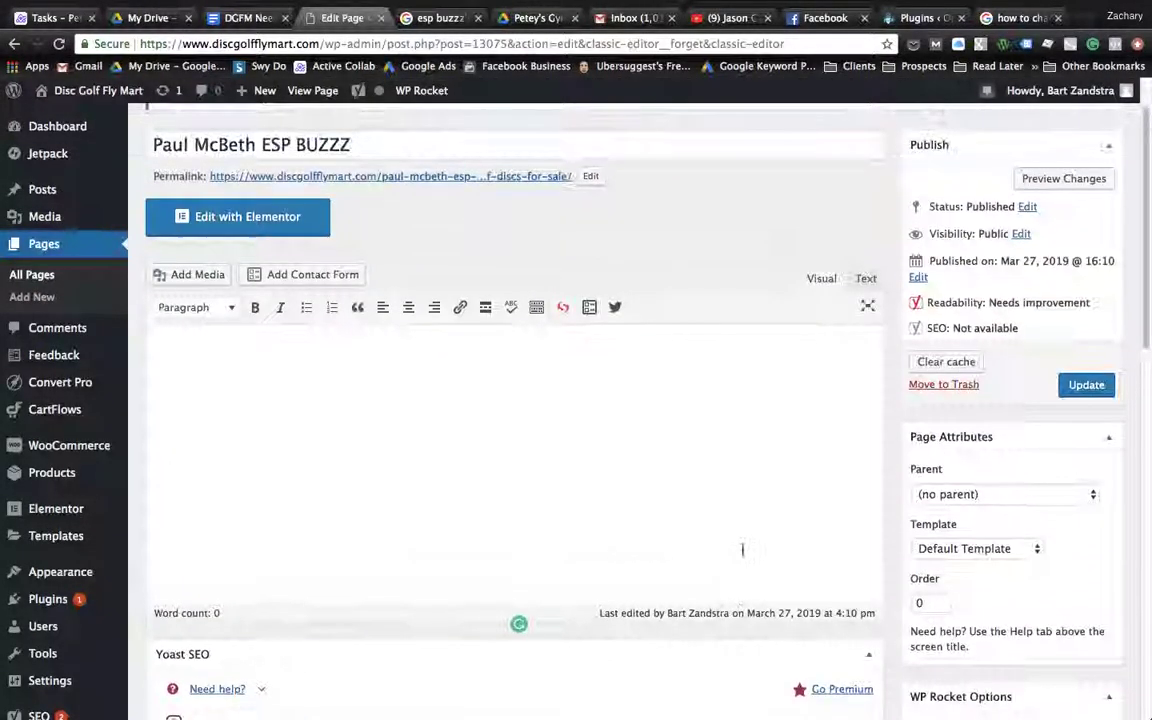